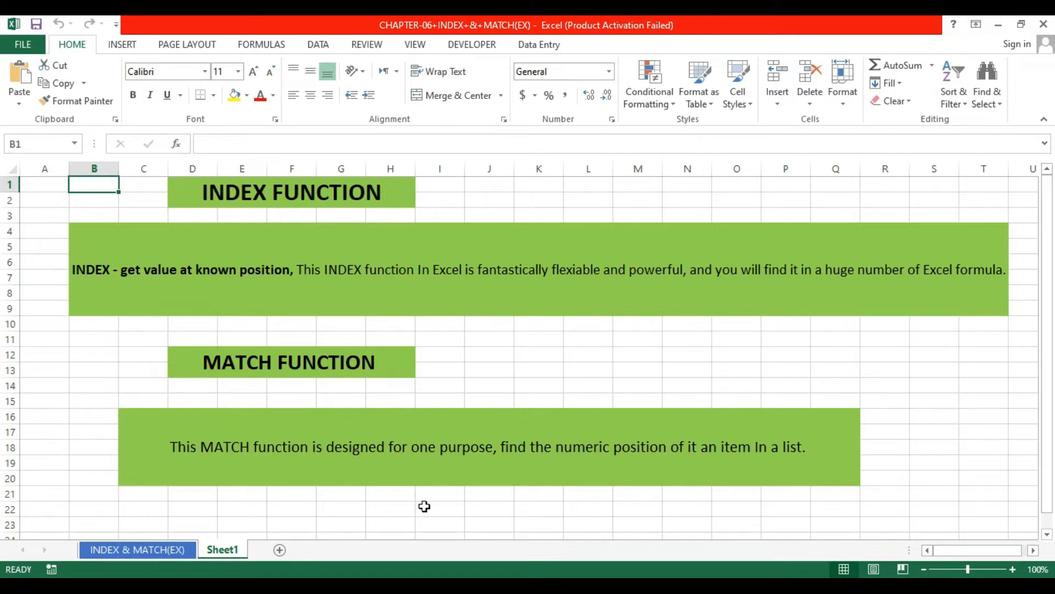
Step: On the INDEX & MATCH(EX) sheet, add a list validation drop-down to the PRODUCT cell K3 sourced from the product names B3:B7
left_click(177, 552)
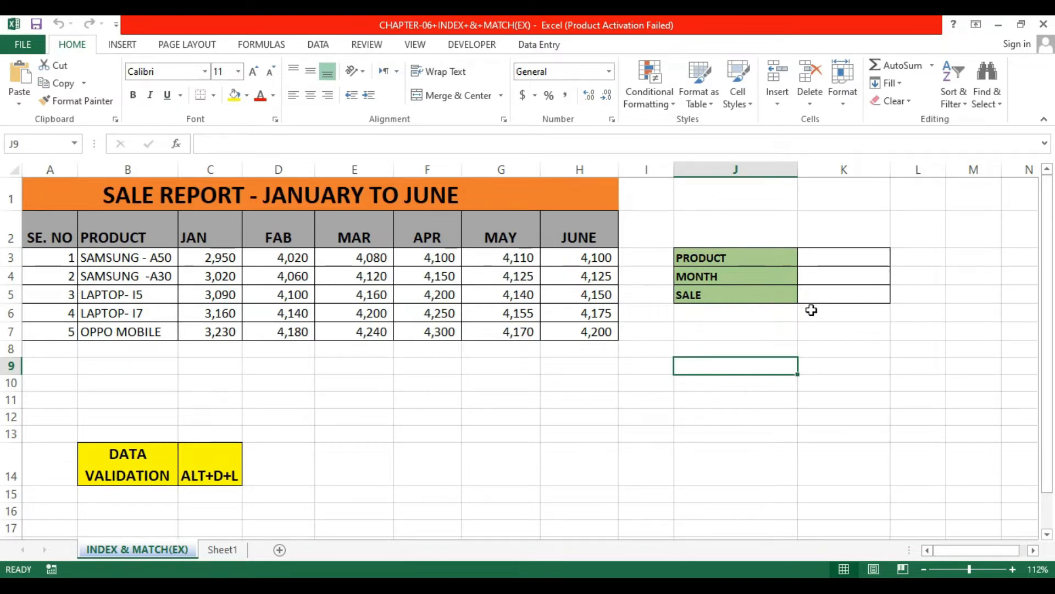
left_click(842, 262)
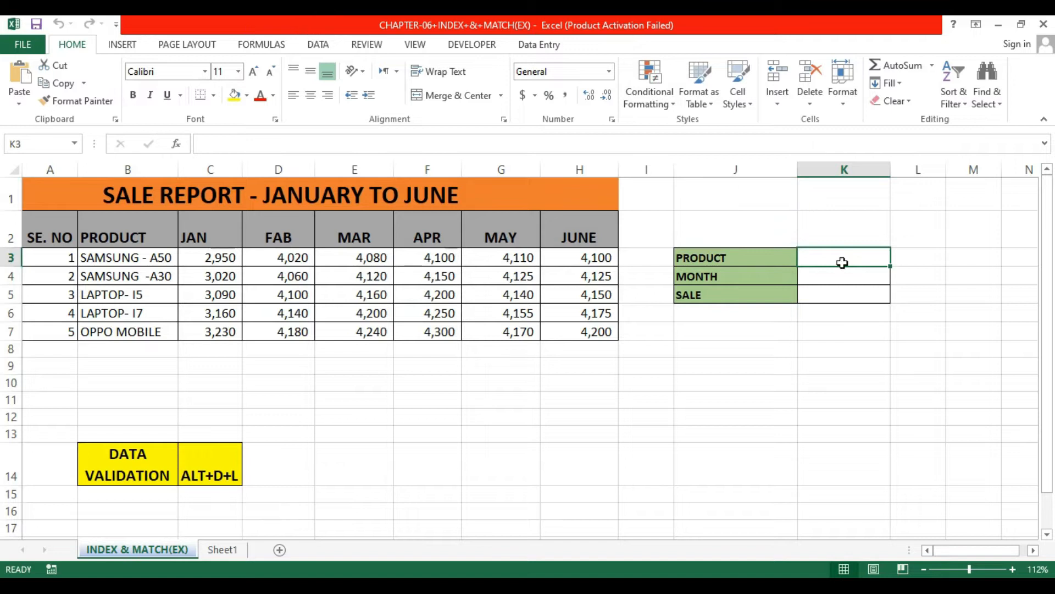
left_click(317, 44)
left_click(621, 104)
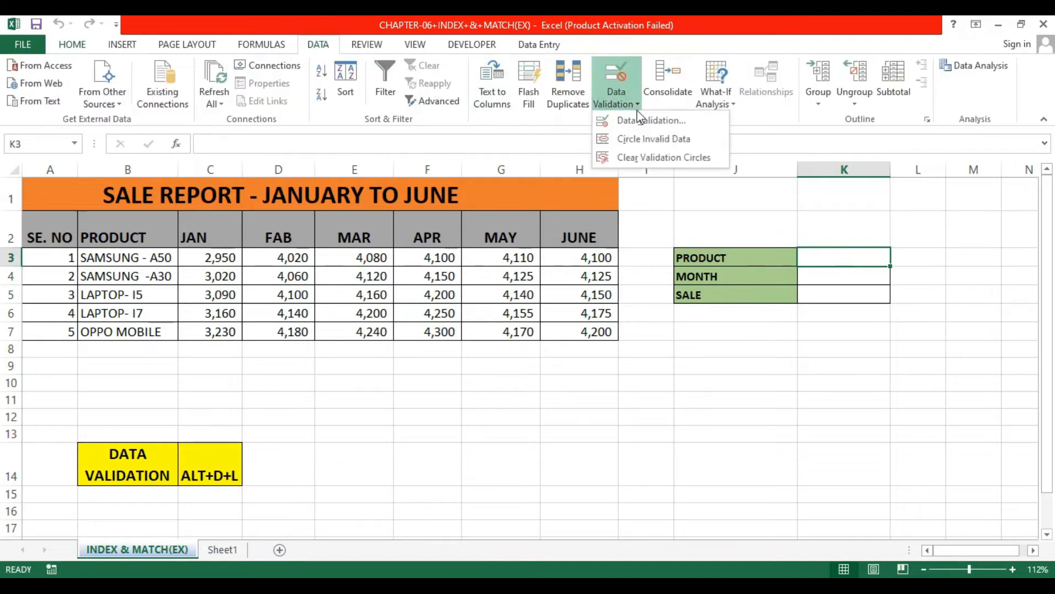
left_click(643, 121)
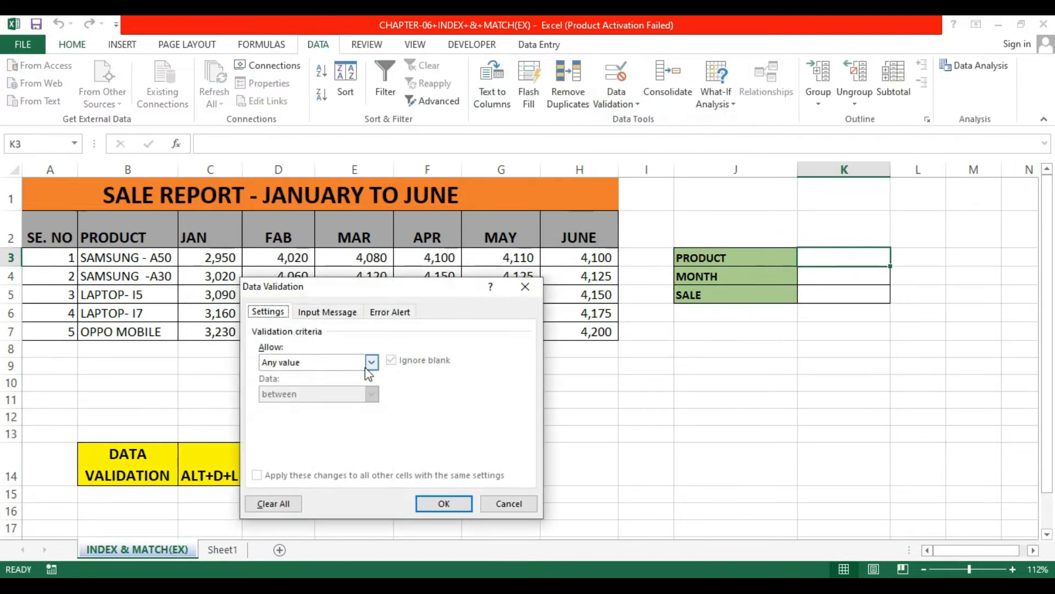
left_click_drag(420, 285, 680, 190)
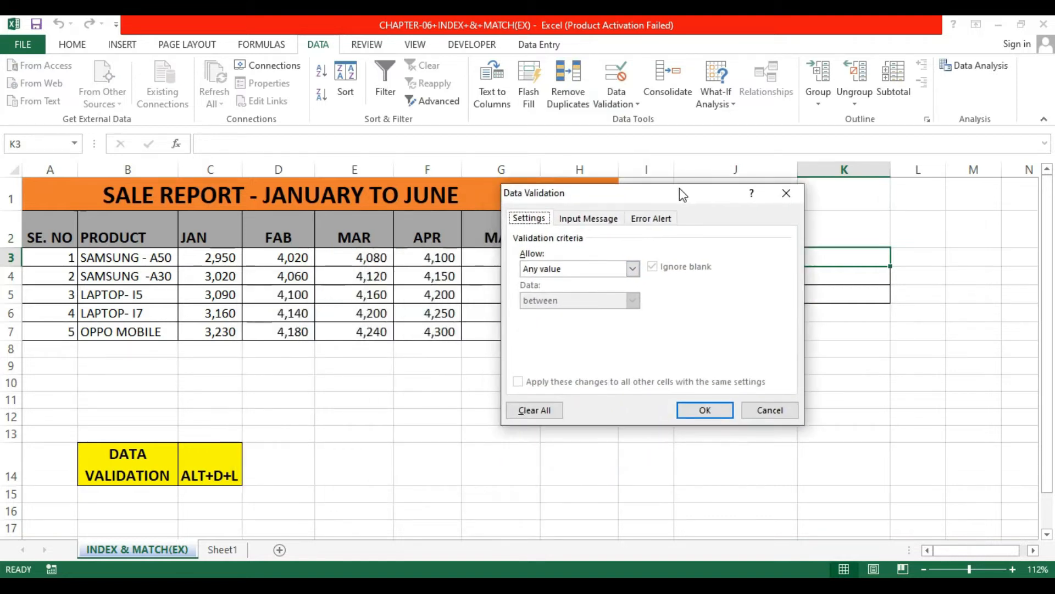
left_click(632, 268)
left_click(577, 314)
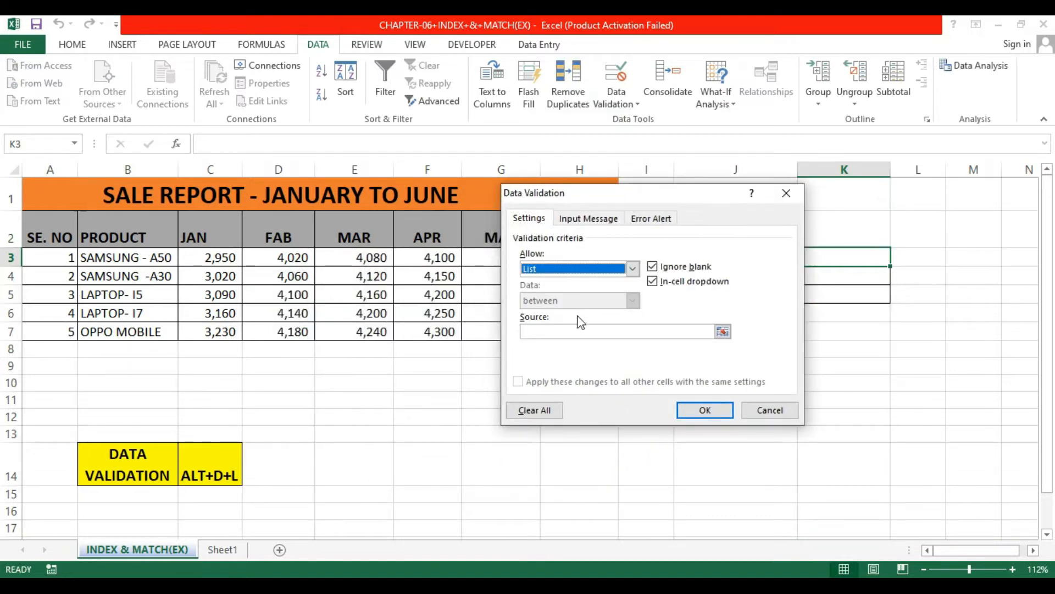
left_click(722, 331)
left_click_drag(113, 260, 122, 330)
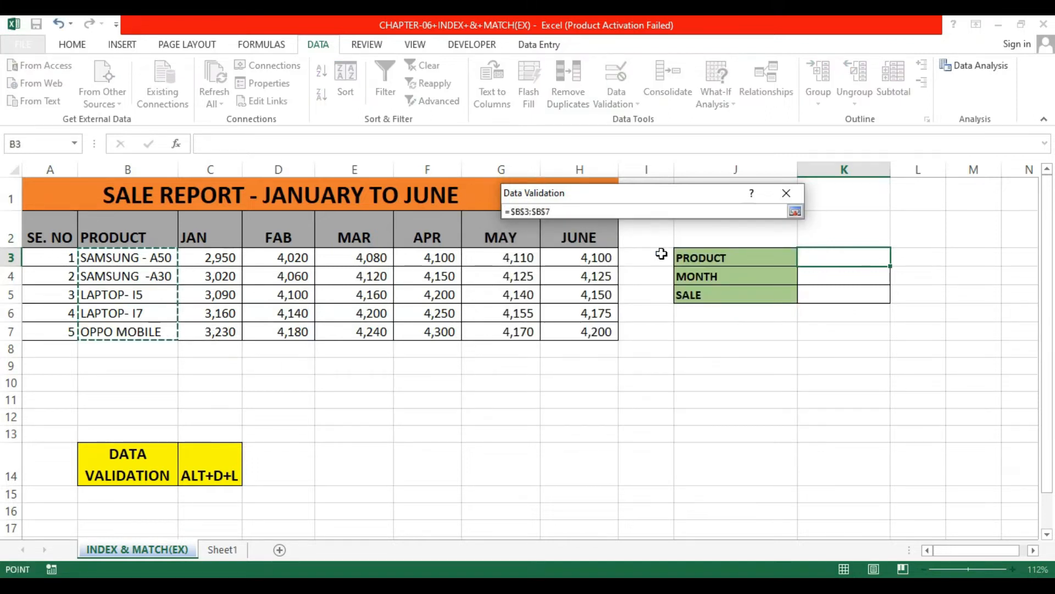
left_click(796, 211)
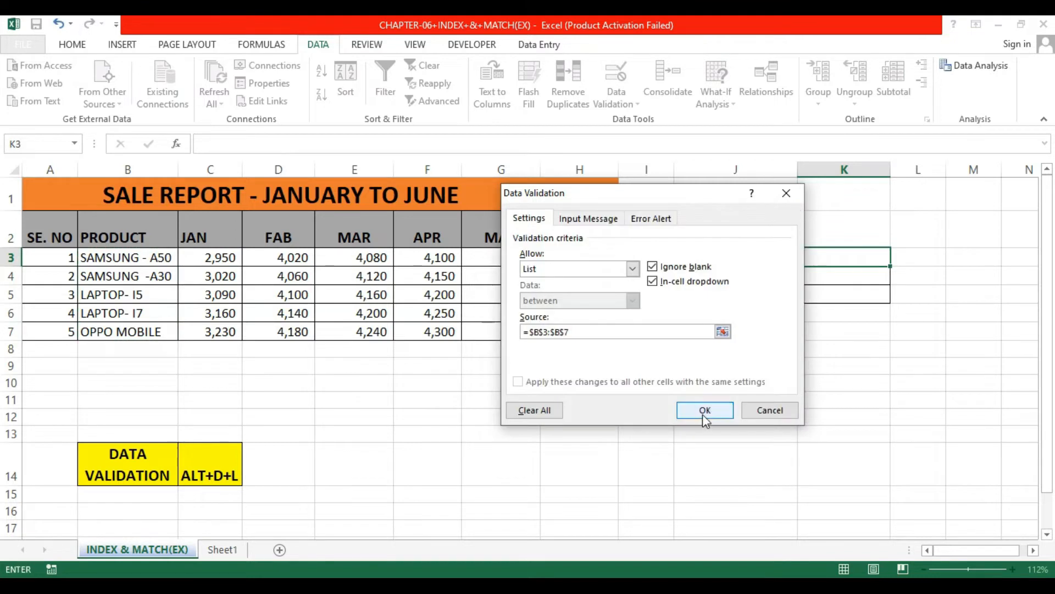
left_click(705, 411)
left_click(898, 259)
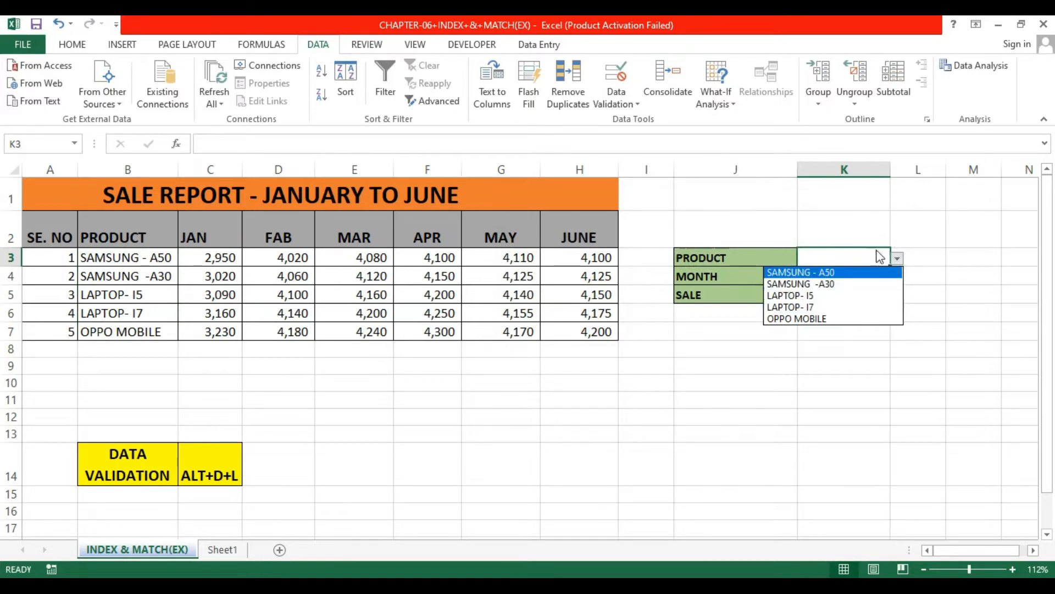
left_click(930, 256)
Step: Add a list validation drop-down to the MONTH cell K4 sourced from the month headers C2:H2
left_click(841, 282)
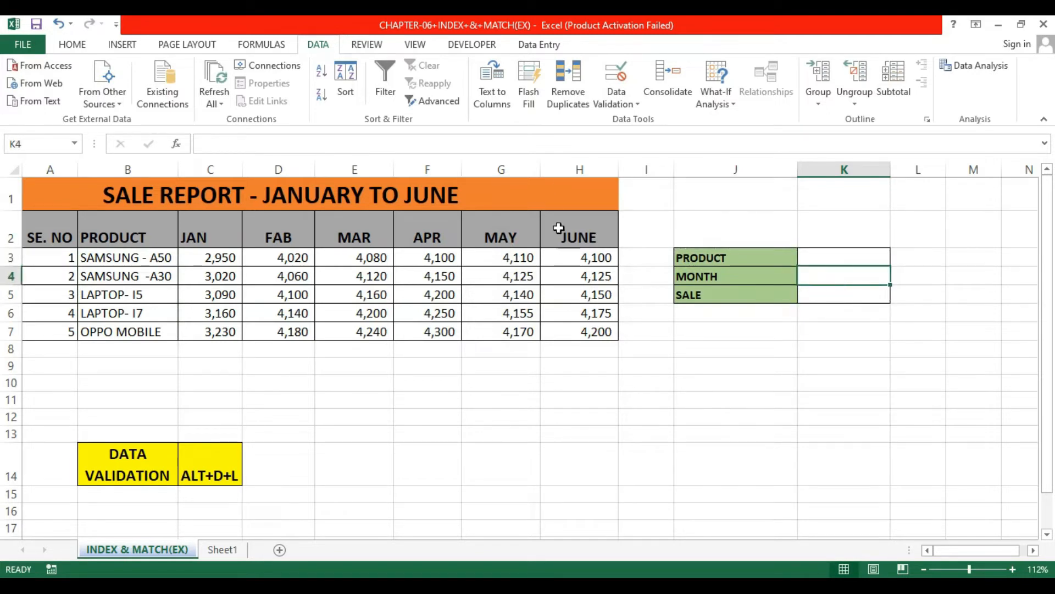
left_click(631, 106)
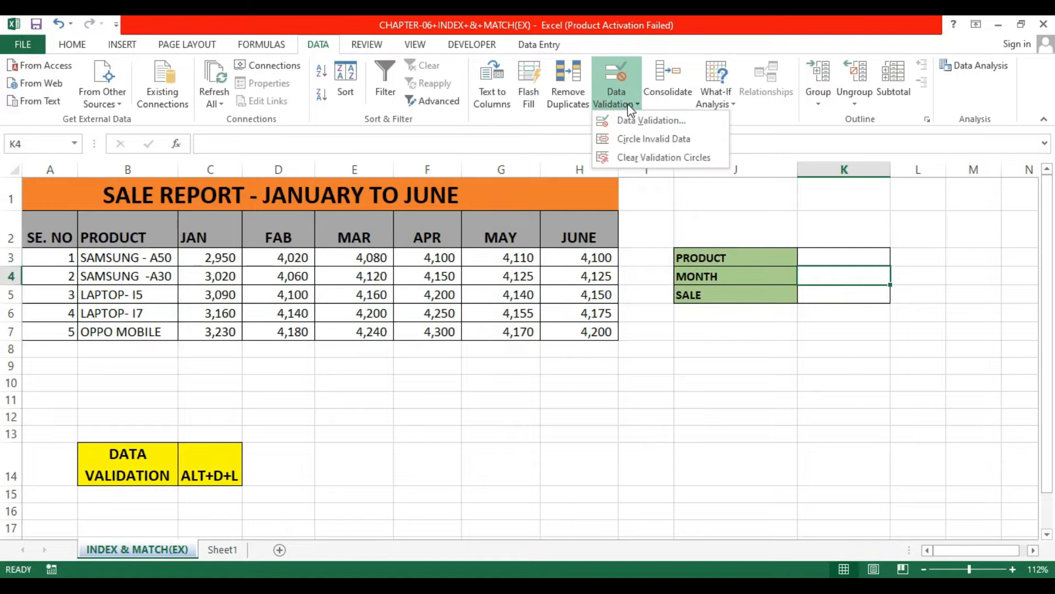
left_click(650, 121)
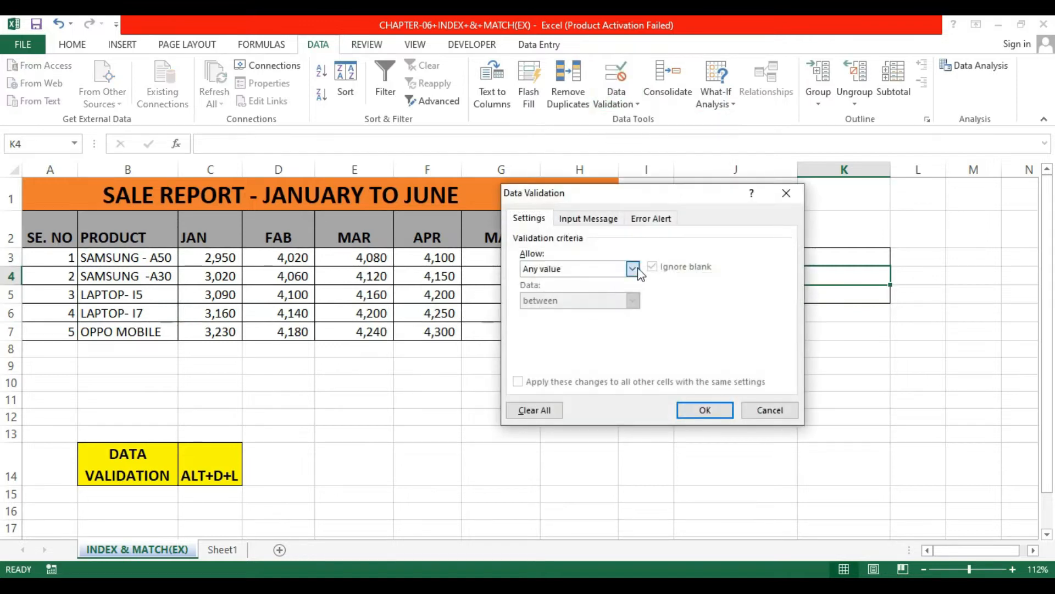
left_click(632, 269)
left_click(556, 309)
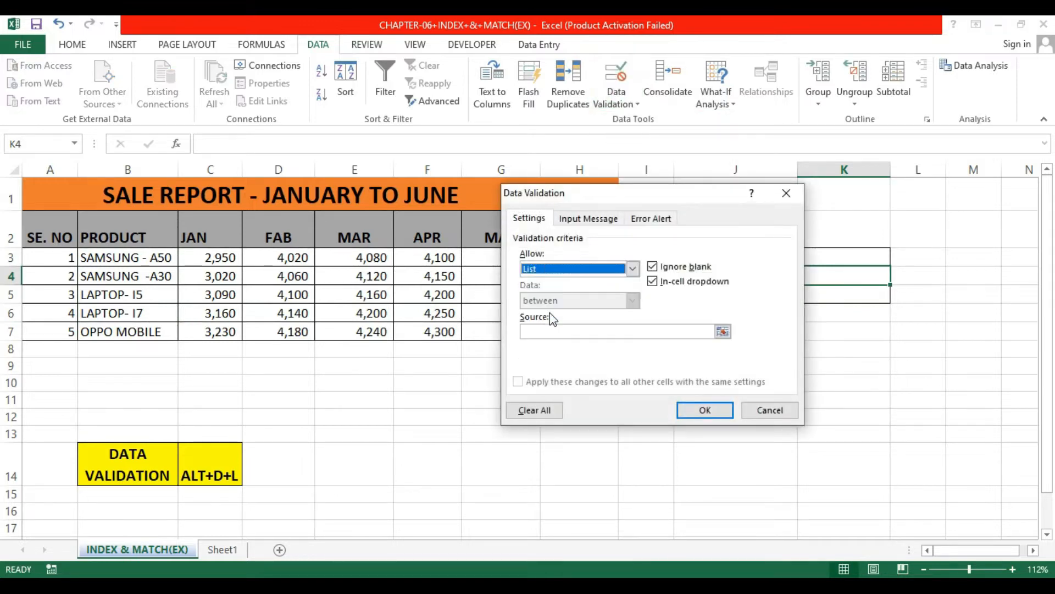
left_click(722, 331)
left_click_drag(698, 202, 717, 337)
left_click(218, 232)
left_click_drag(218, 232, 572, 238)
left_click(813, 344)
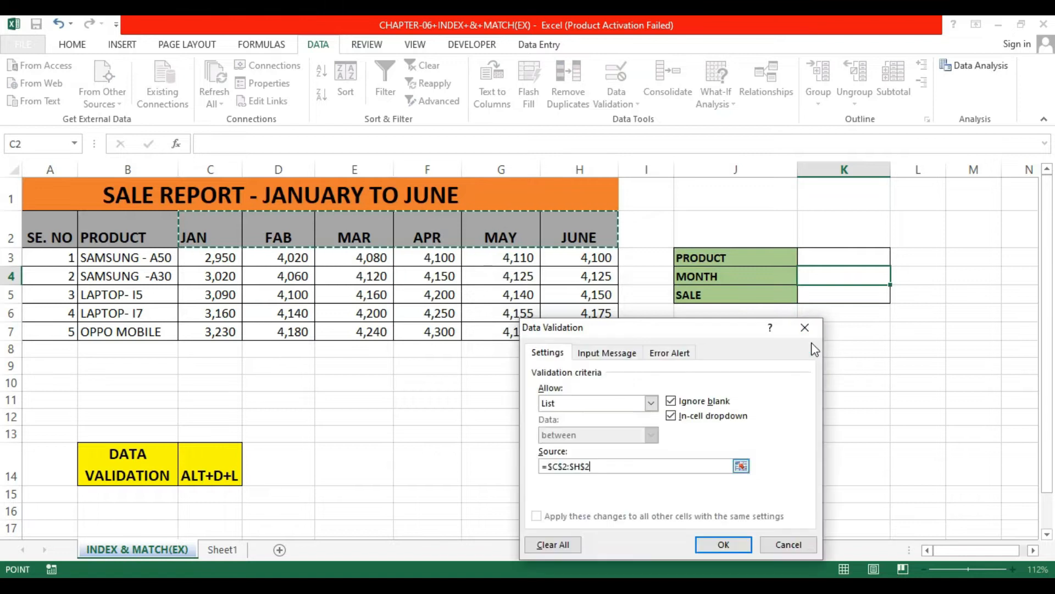
left_click(729, 543)
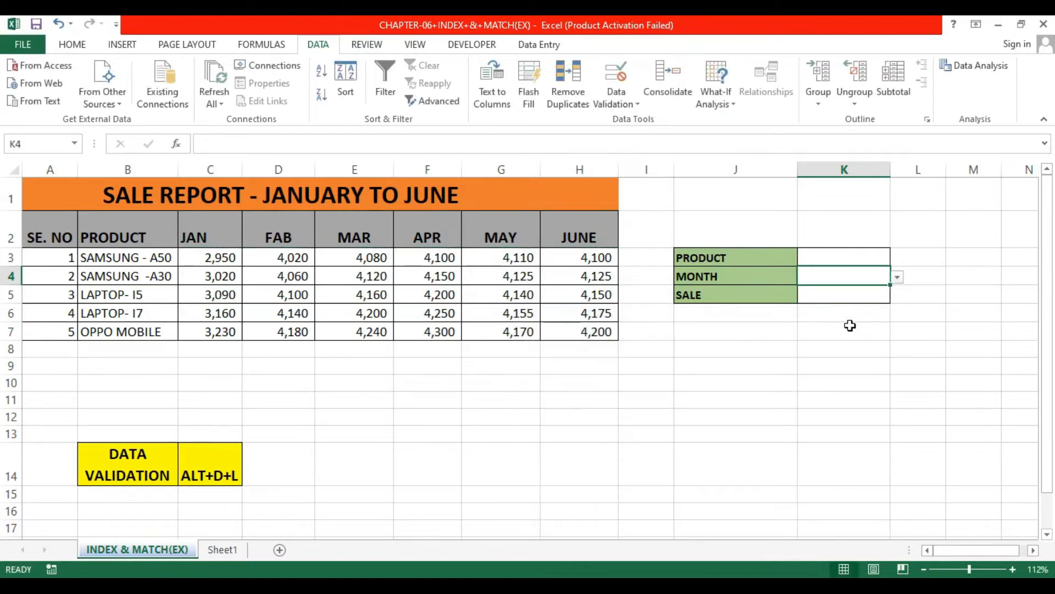
Step: Pick SAMSUNG - A50 as the product and FAB as the month from the drop-downs
left_click(897, 278)
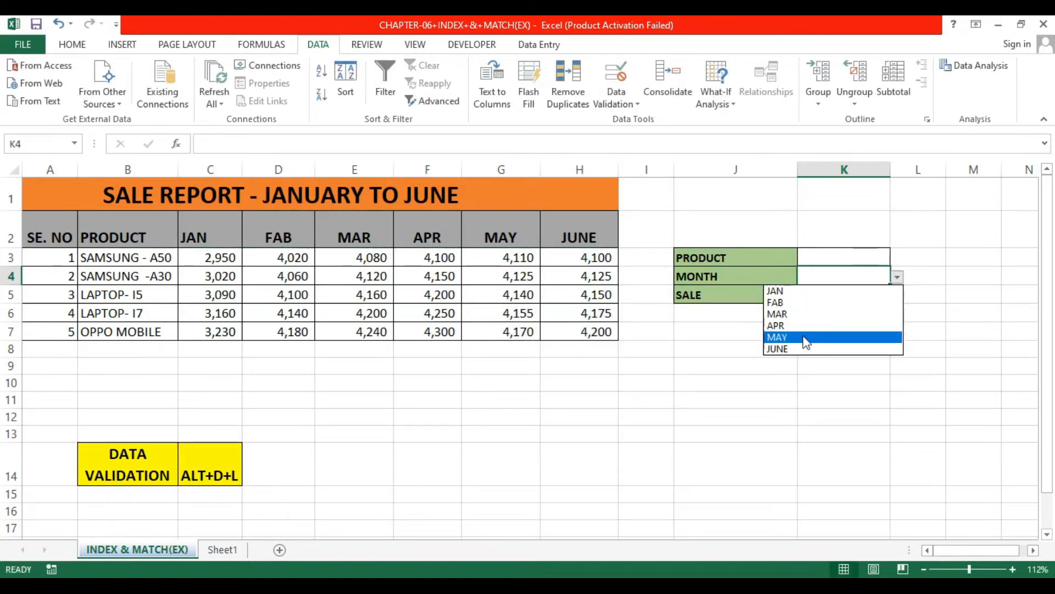
left_click(849, 260)
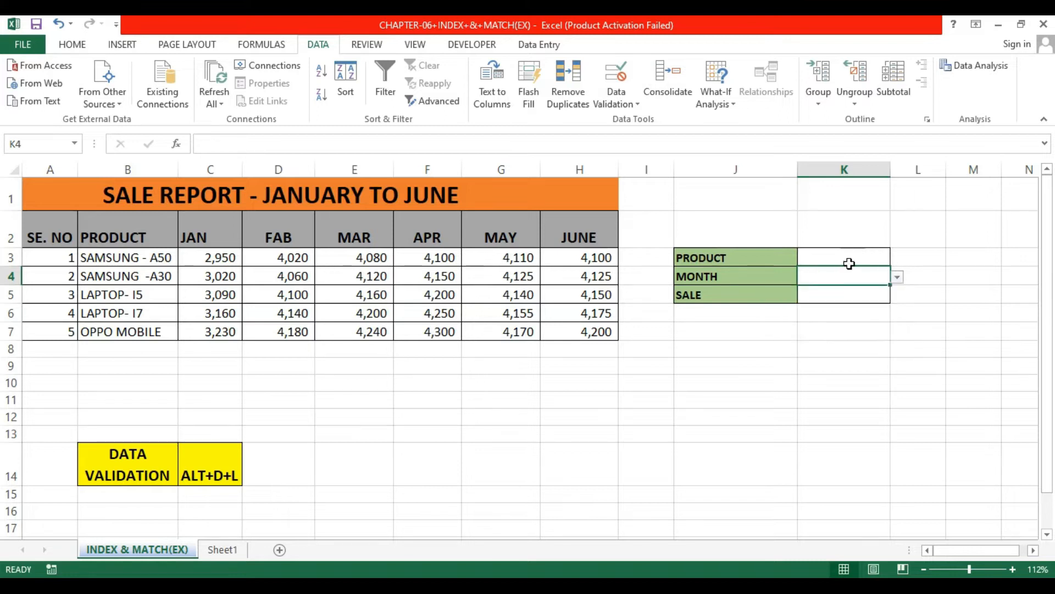
left_click(857, 259)
left_click(897, 259)
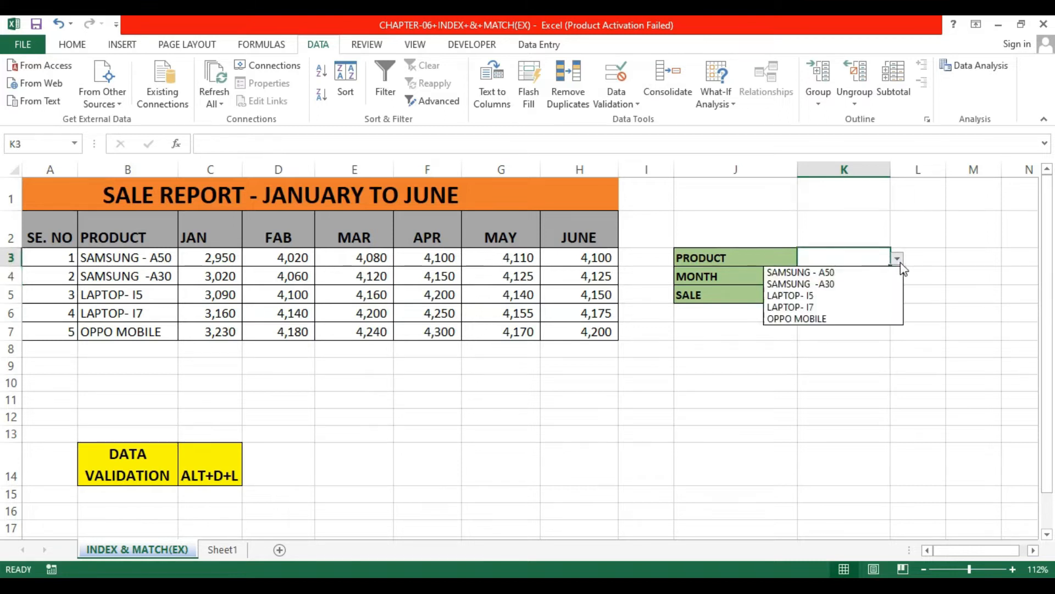
left_click(835, 274)
left_click(872, 282)
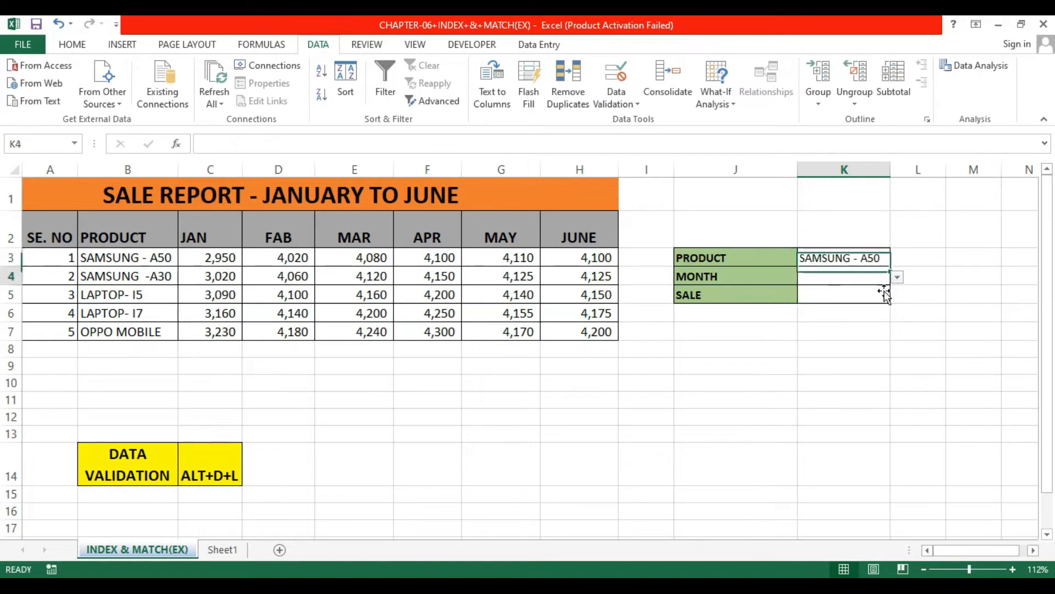
left_click(897, 277)
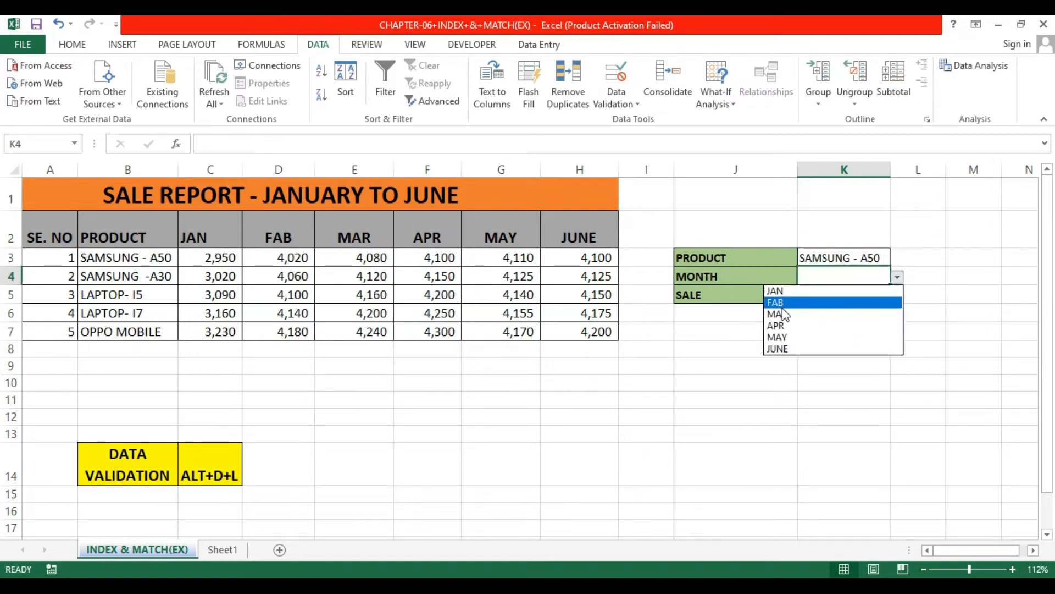
left_click(788, 304)
left_click(842, 301)
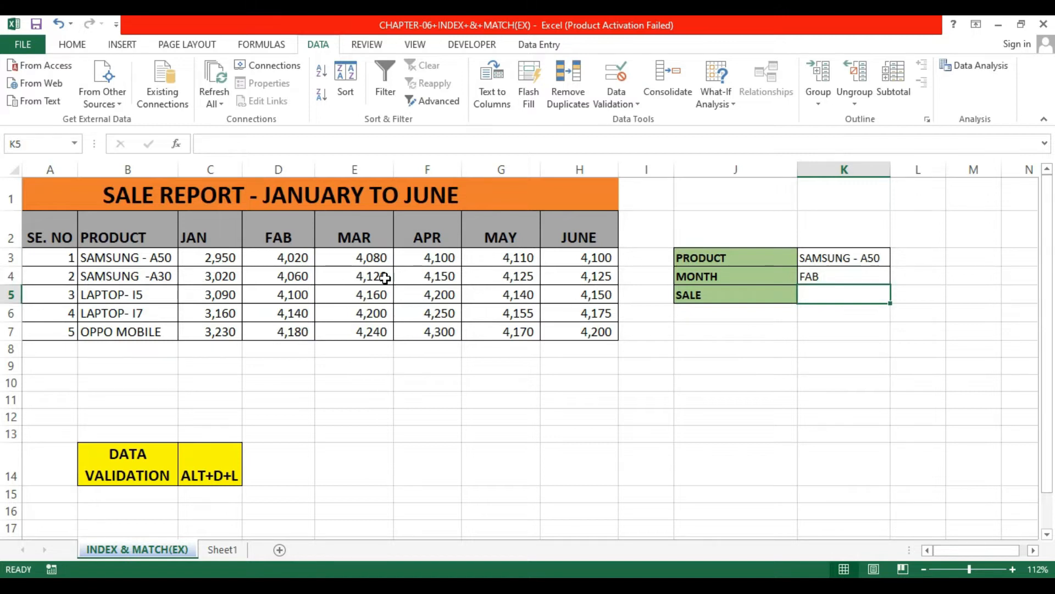
Step: Enter =INDEX(C3:H7,2,2) in the SALE cell K5
type("=")
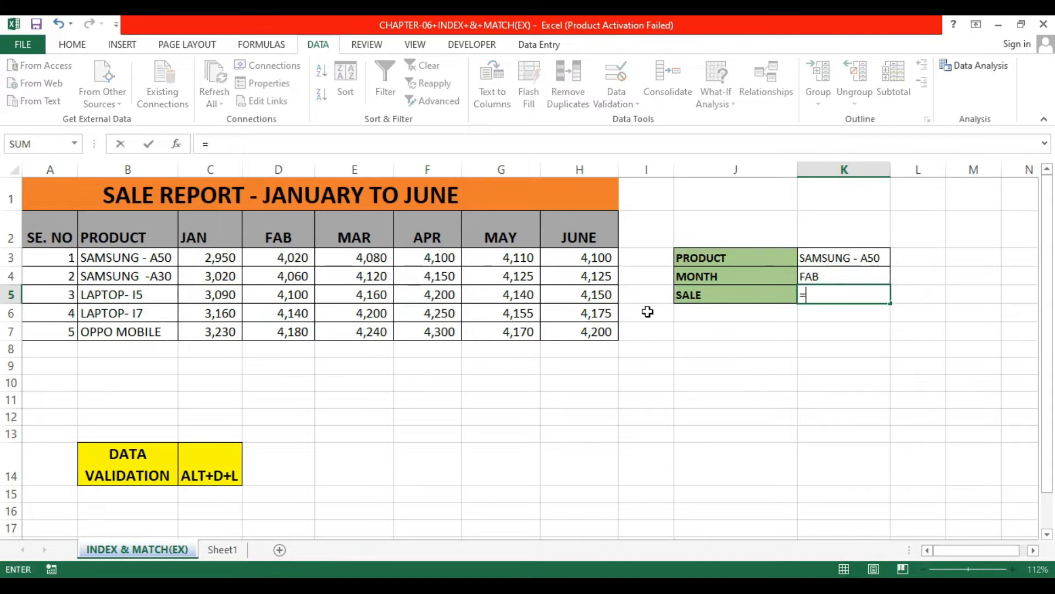
type("inde")
key("Tab")
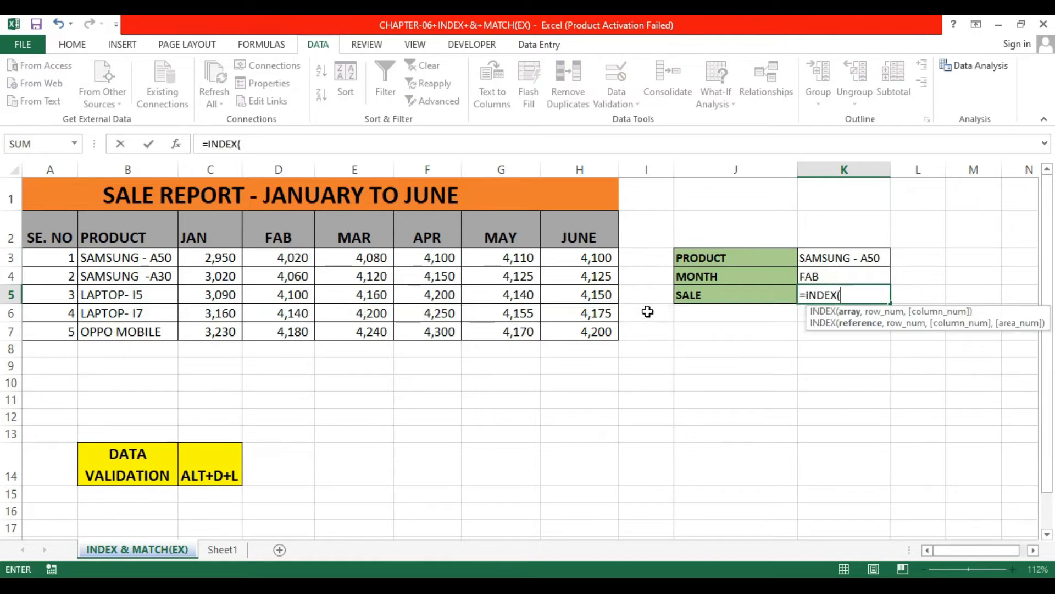
left_click(225, 265)
left_click_drag(225, 267, 577, 332)
type(",")
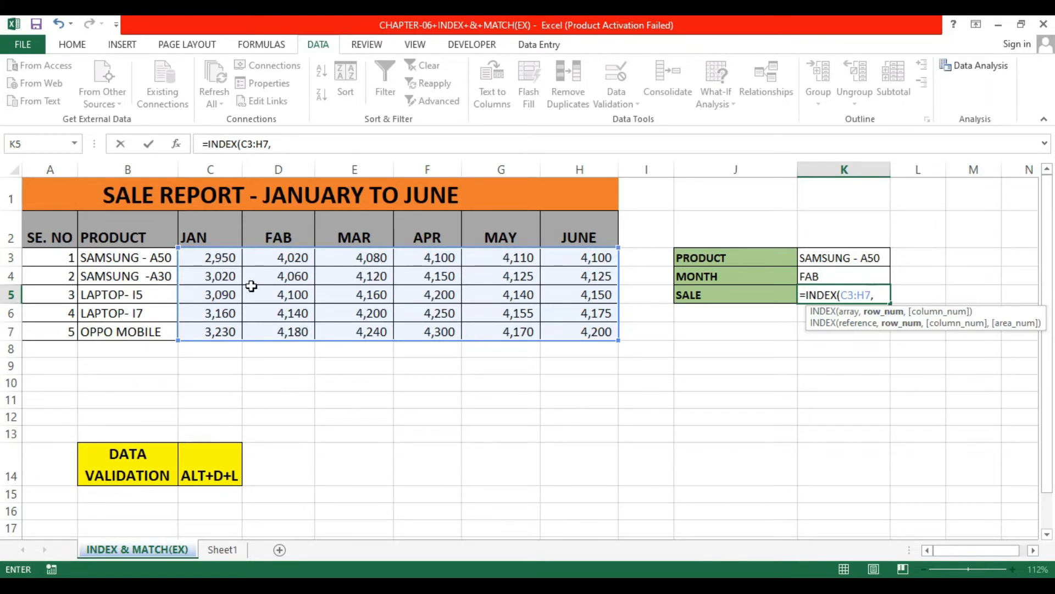
type(",2")
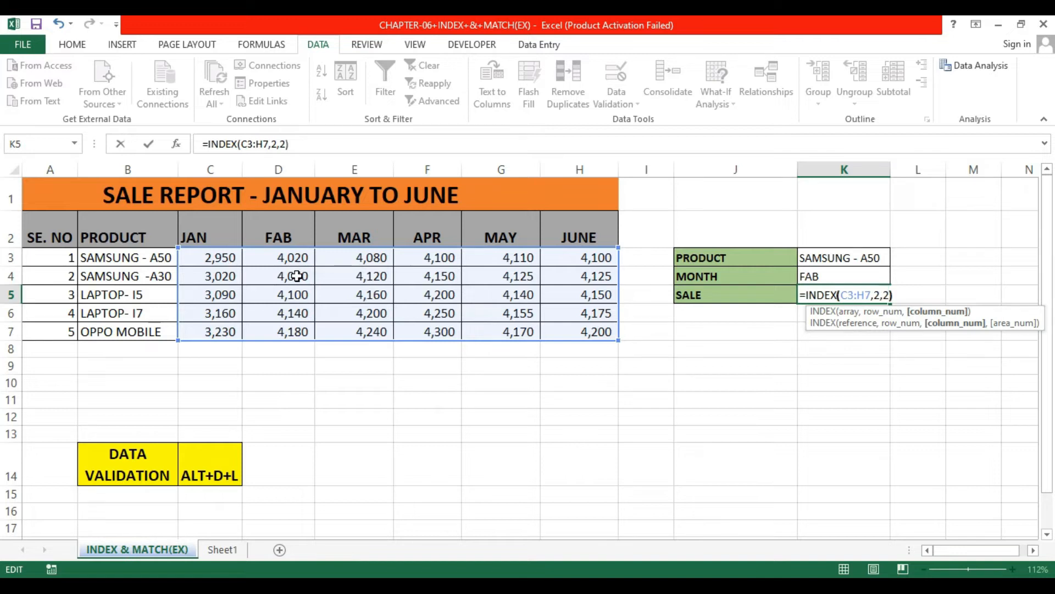
key("Return")
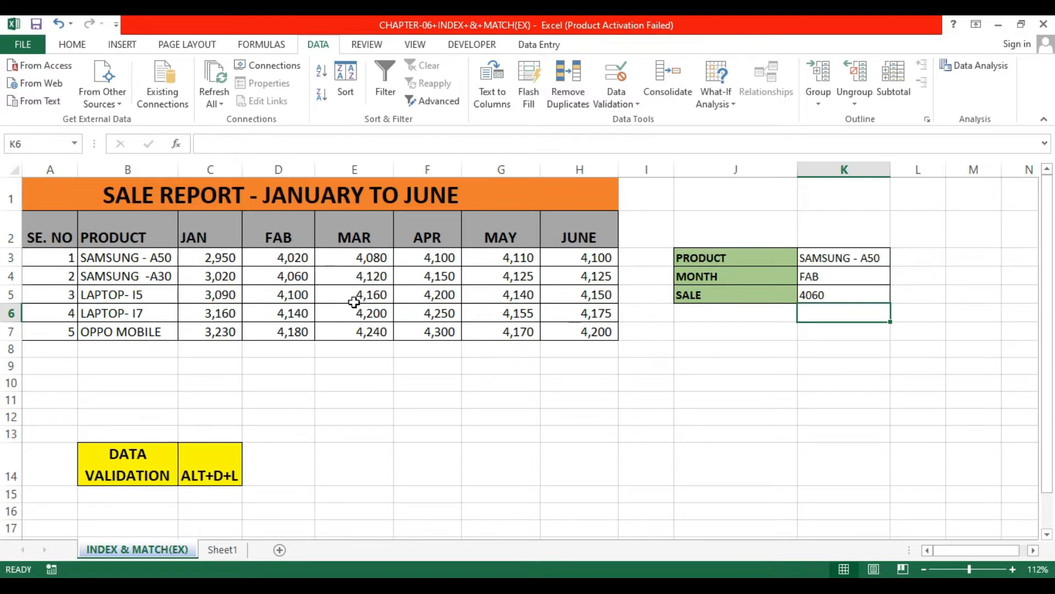
Step: Highlight the returned value's cell D4 with a yellow fill colour
left_click(849, 296)
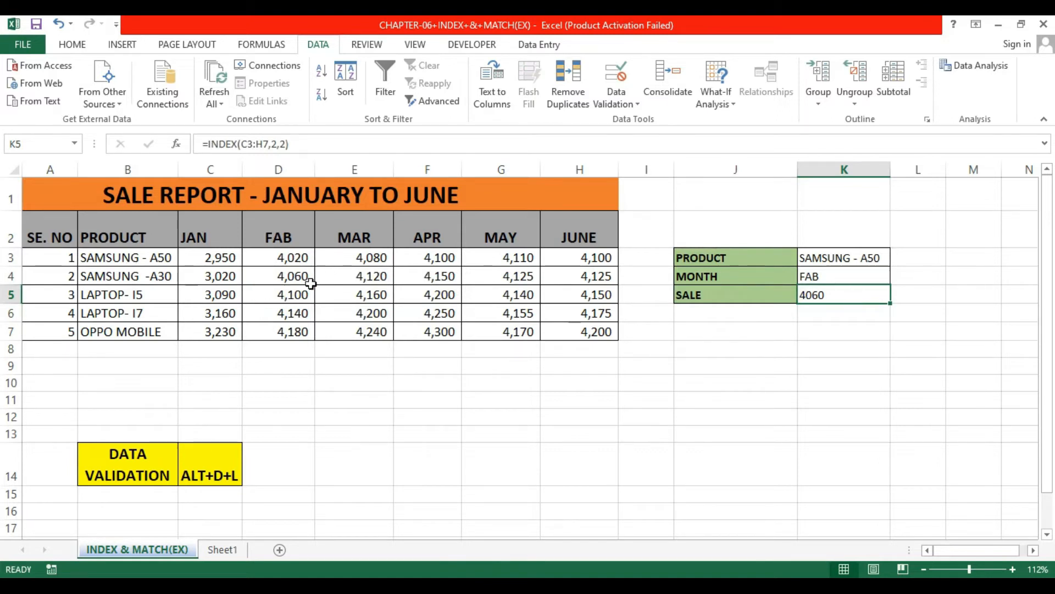
left_click(283, 279)
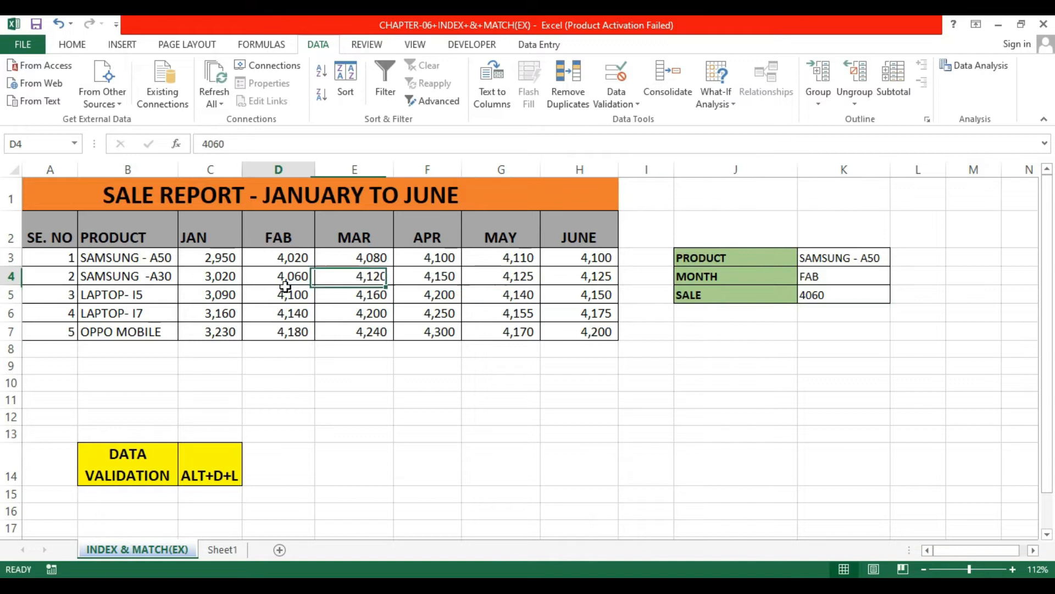
left_click(72, 44)
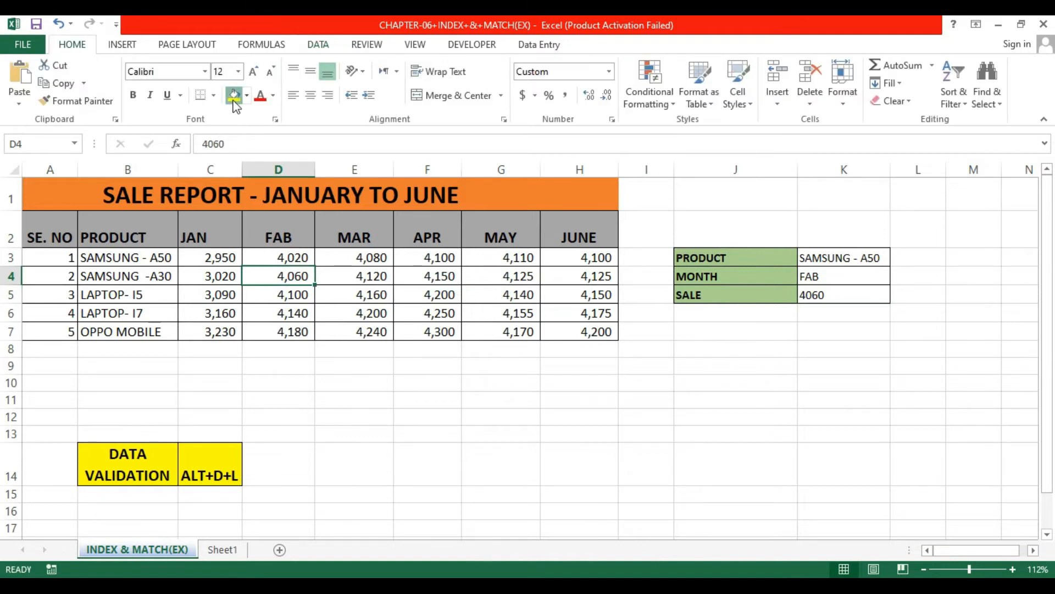
left_click(235, 96)
Step: Change the product to LAPTOP- I5 and the month to MAR using the drop-downs
left_click(873, 280)
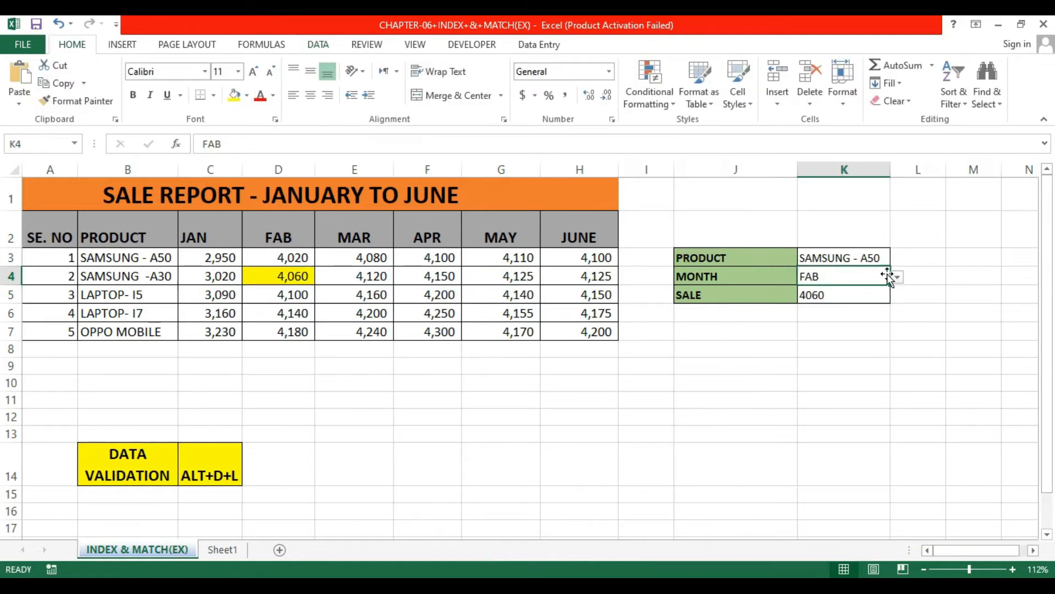
left_click(891, 262)
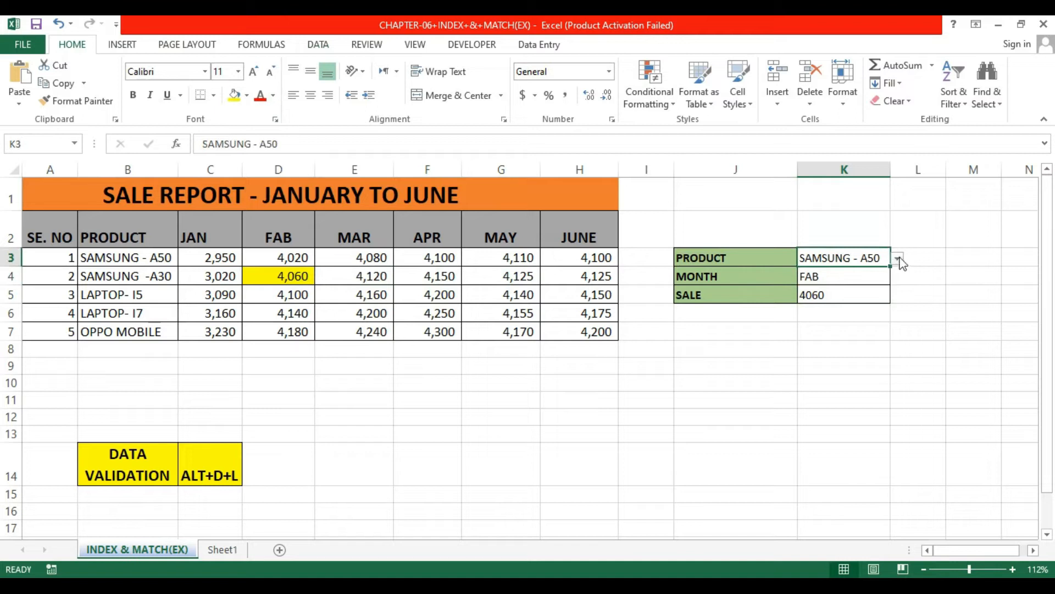
left_click(897, 258)
left_click(837, 301)
left_click(866, 280)
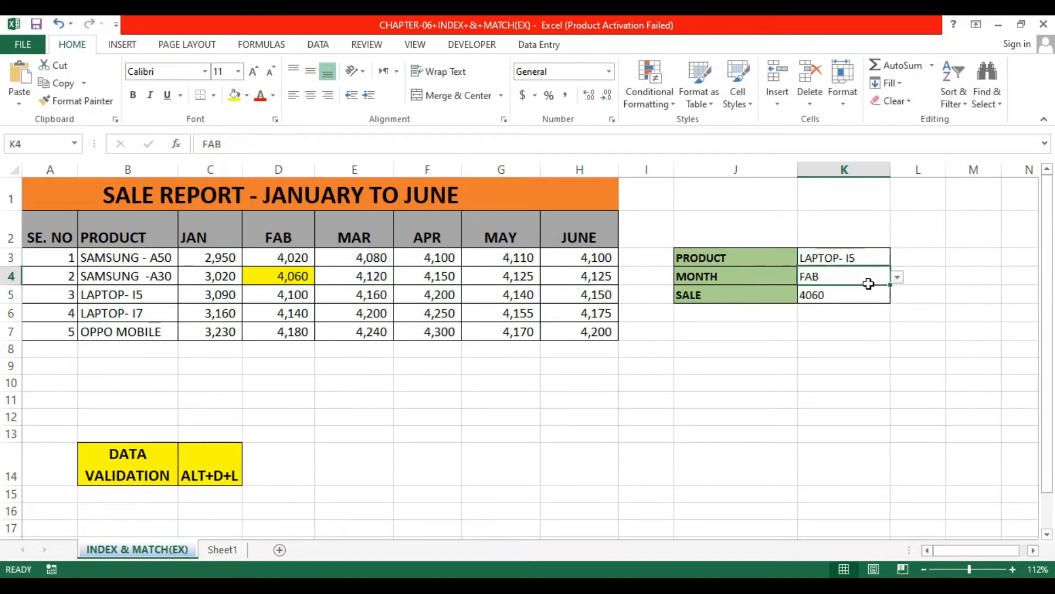
left_click(899, 280)
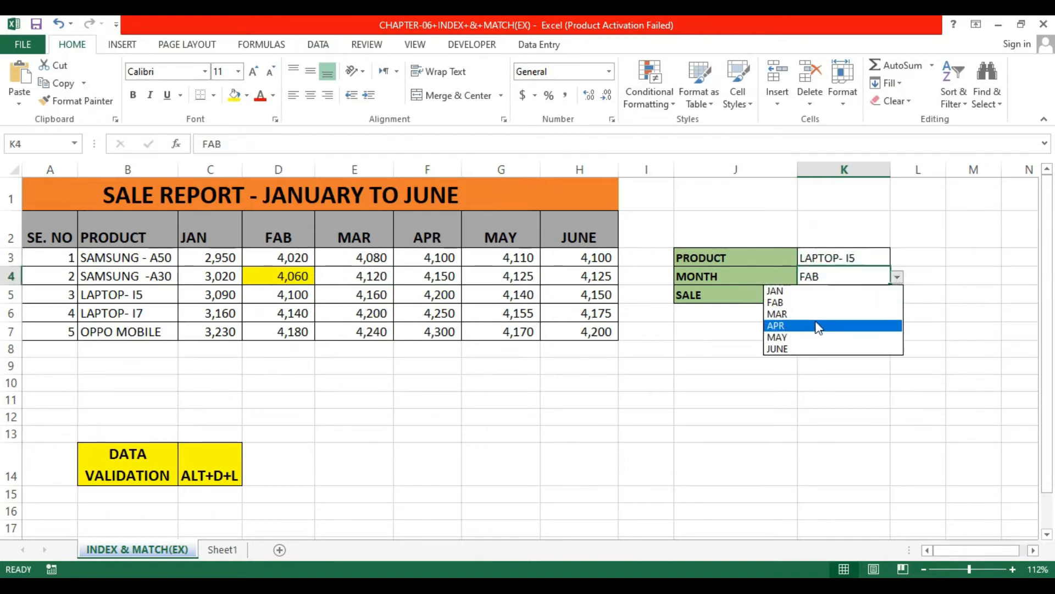
left_click(825, 315)
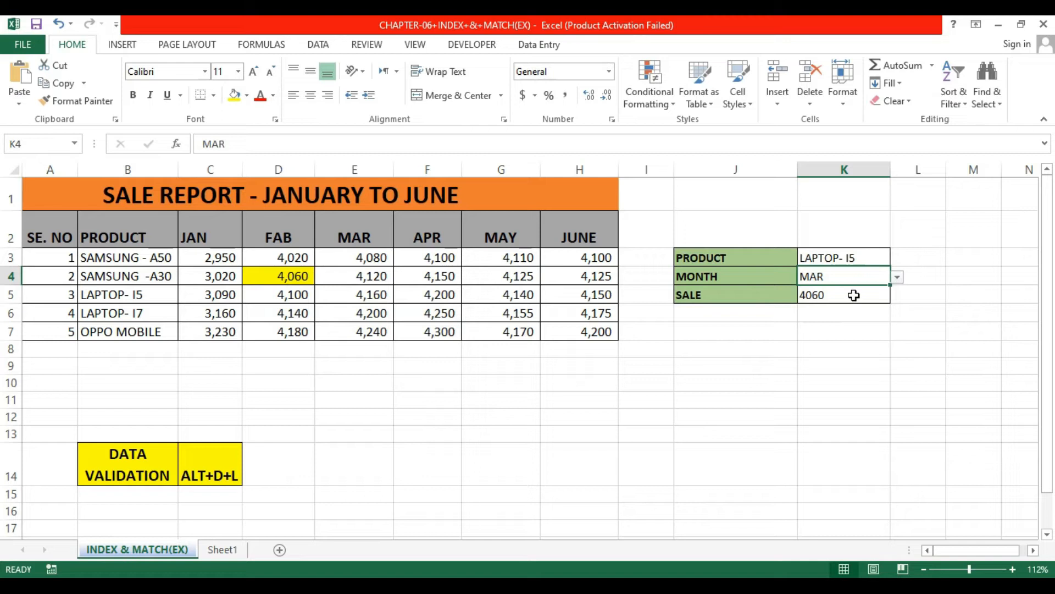
left_click(926, 266)
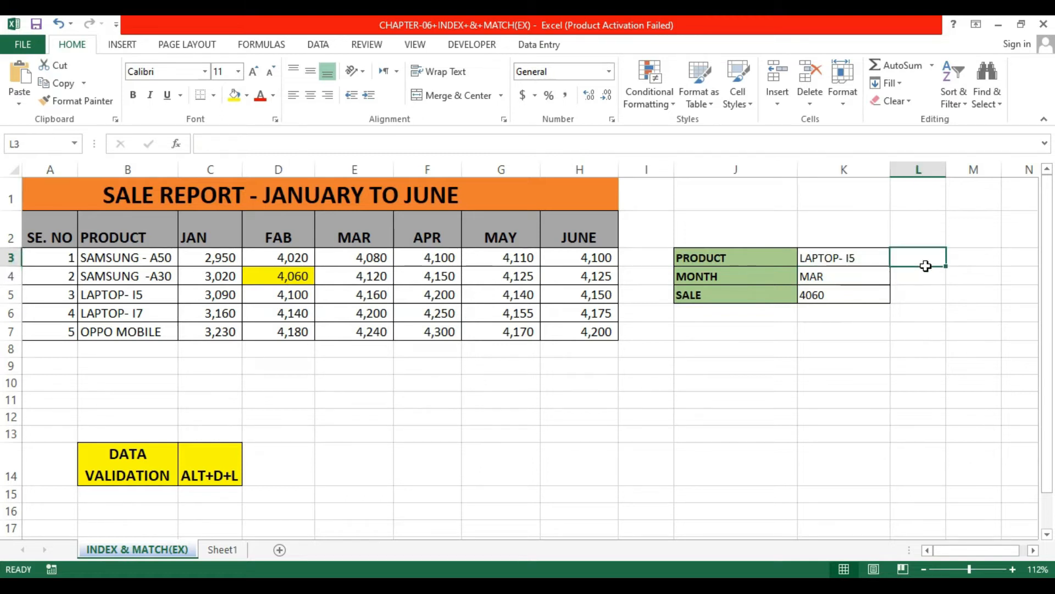
Step: Enter =MATCH(K3,B3:B7,0) in L3 to find the selected product's row position
type("=")
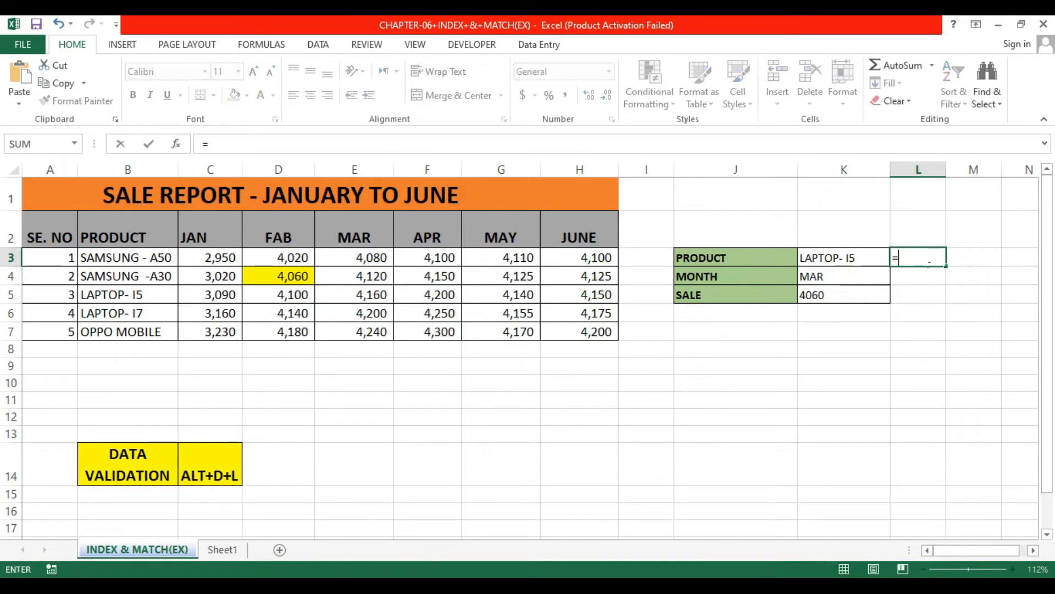
type("mat")
key("Tab")
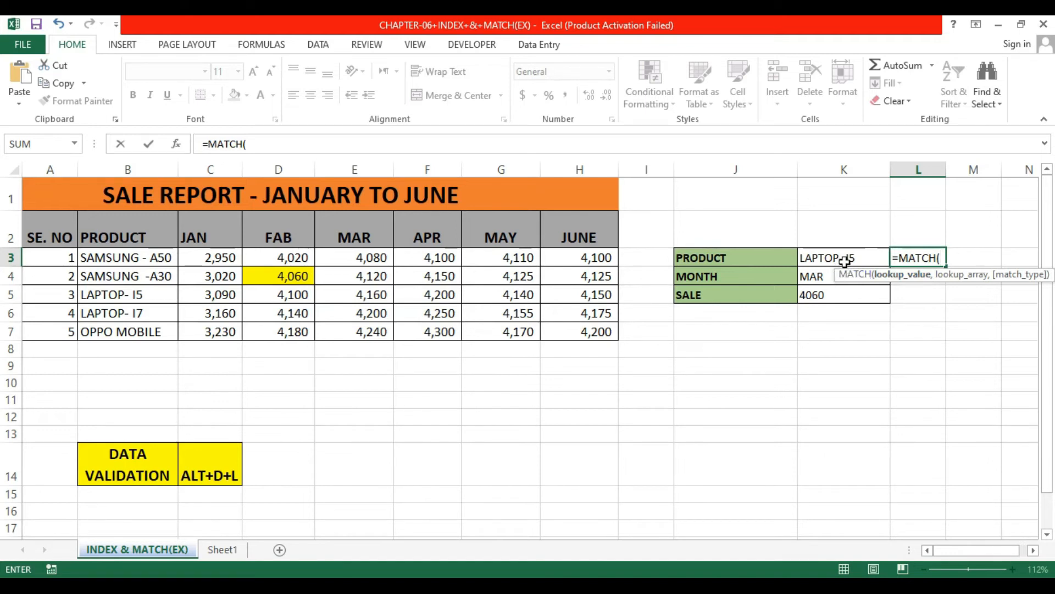
left_click(845, 261)
type(",")
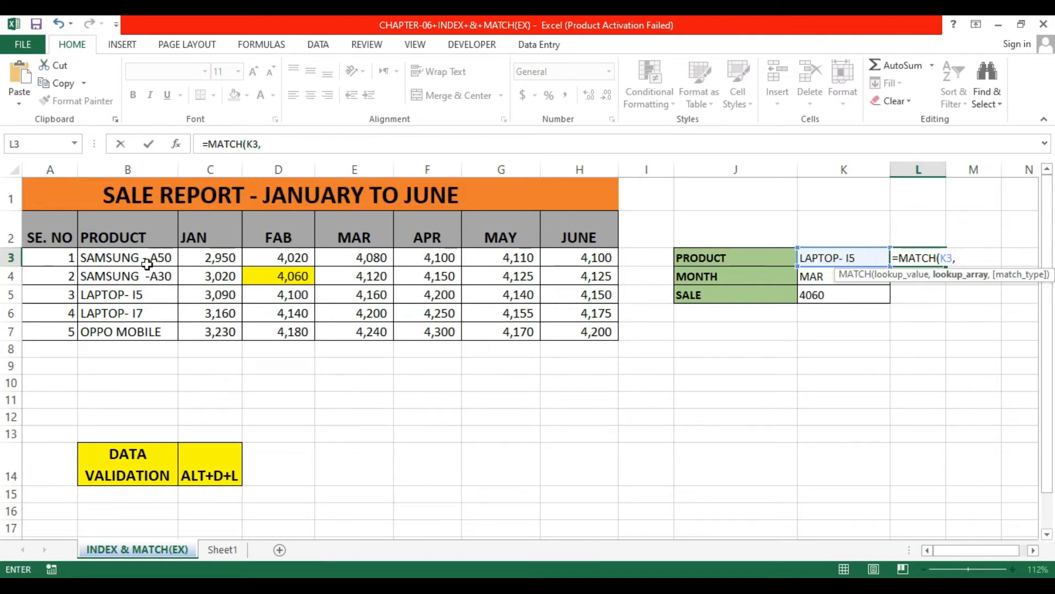
left_click_drag(140, 262, 133, 337)
type(",")
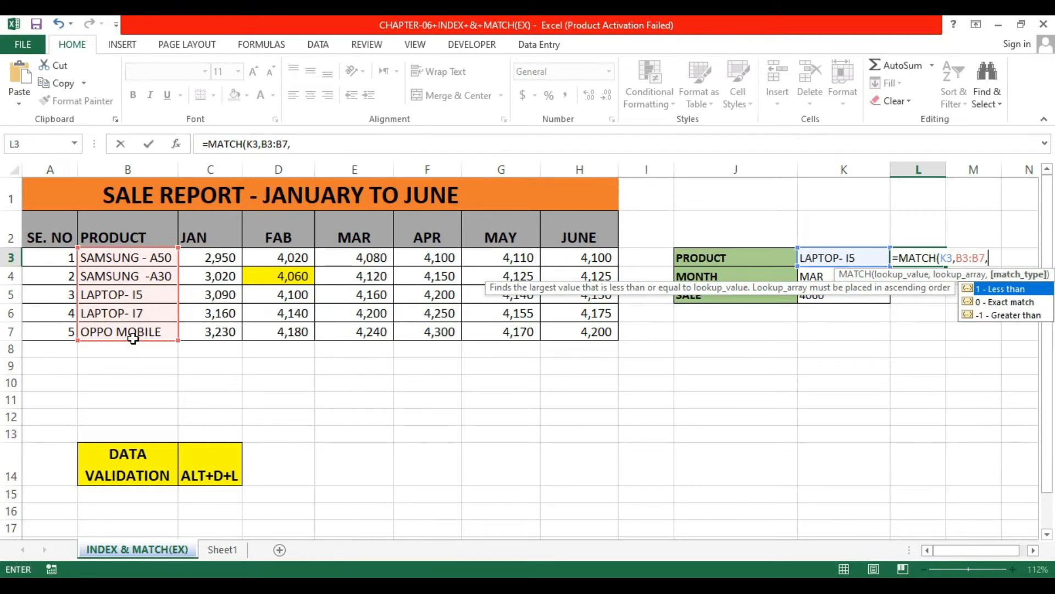
key("Down")
key("Tab")
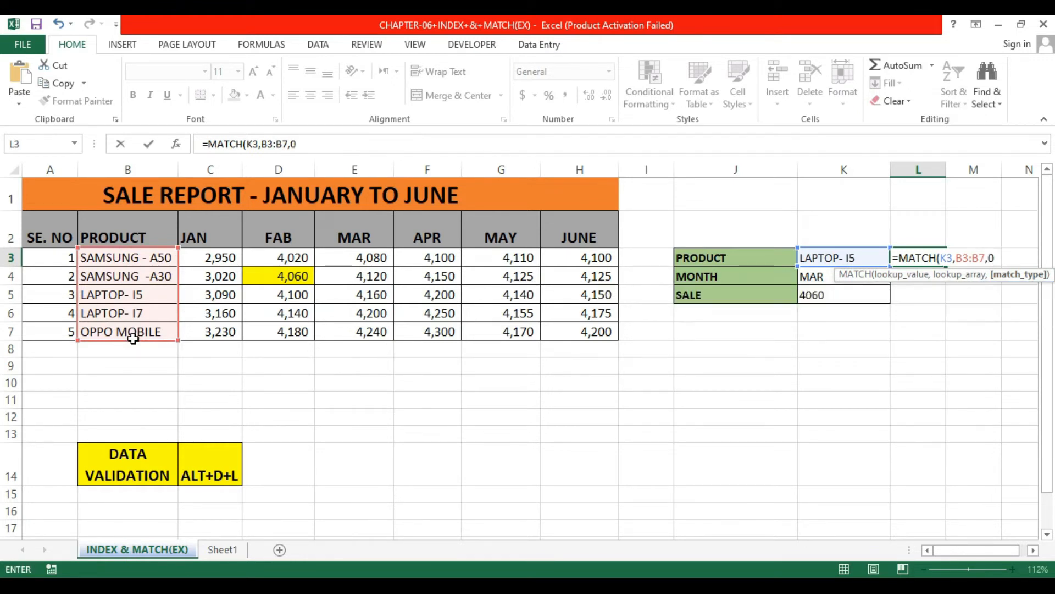
type(")")
key("Return")
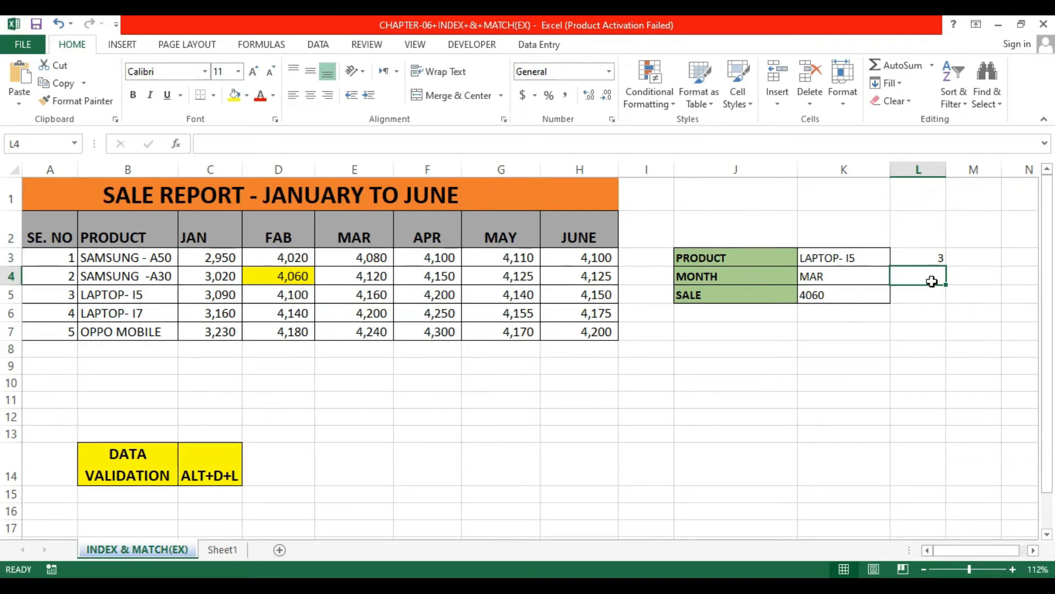
Step: Enter =MATCH(K4,C2:H2,0) in L4 to find the selected month's column position
type("=MATCH(")
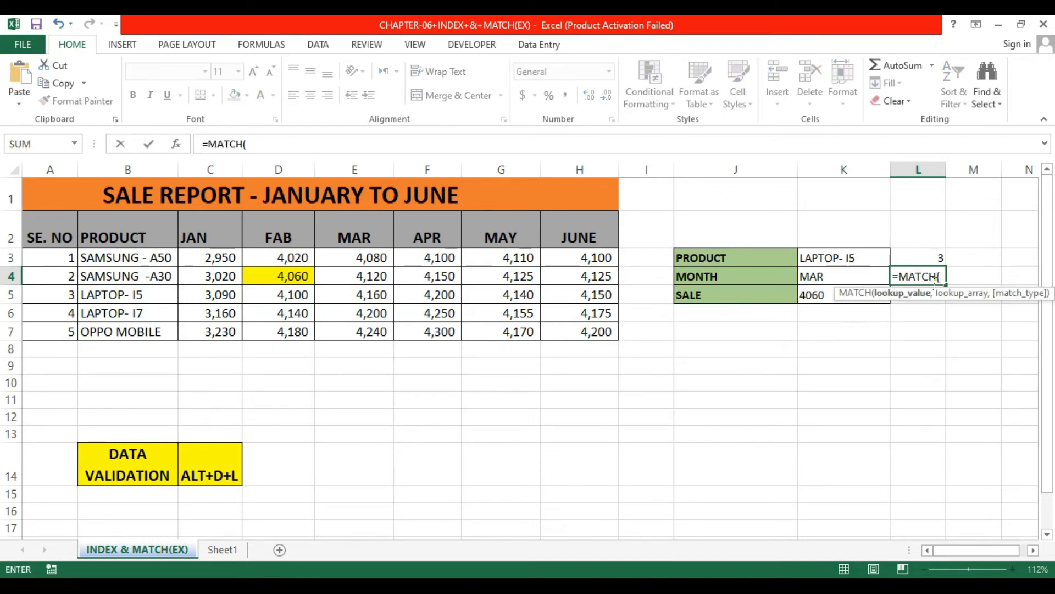
left_click(822, 278)
type(",")
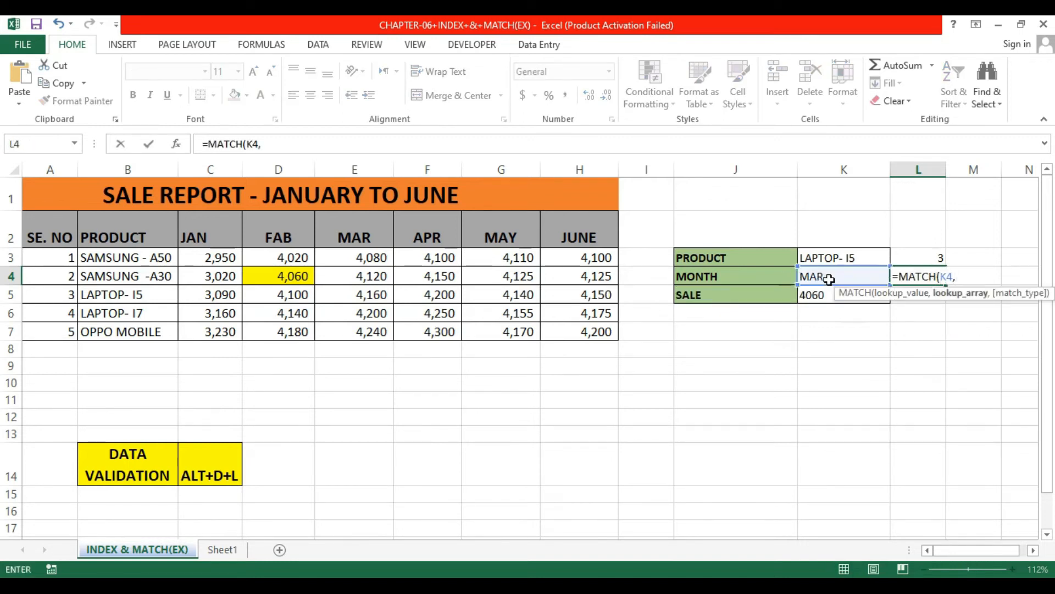
left_click(216, 238)
left_click_drag(377, 240, 563, 239)
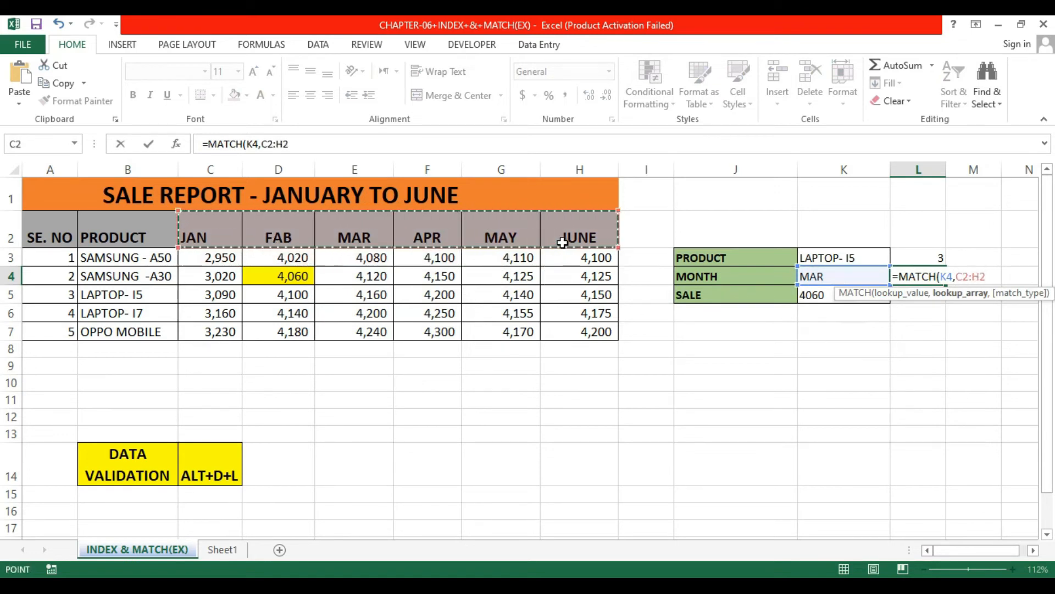
type(",")
key("Down")
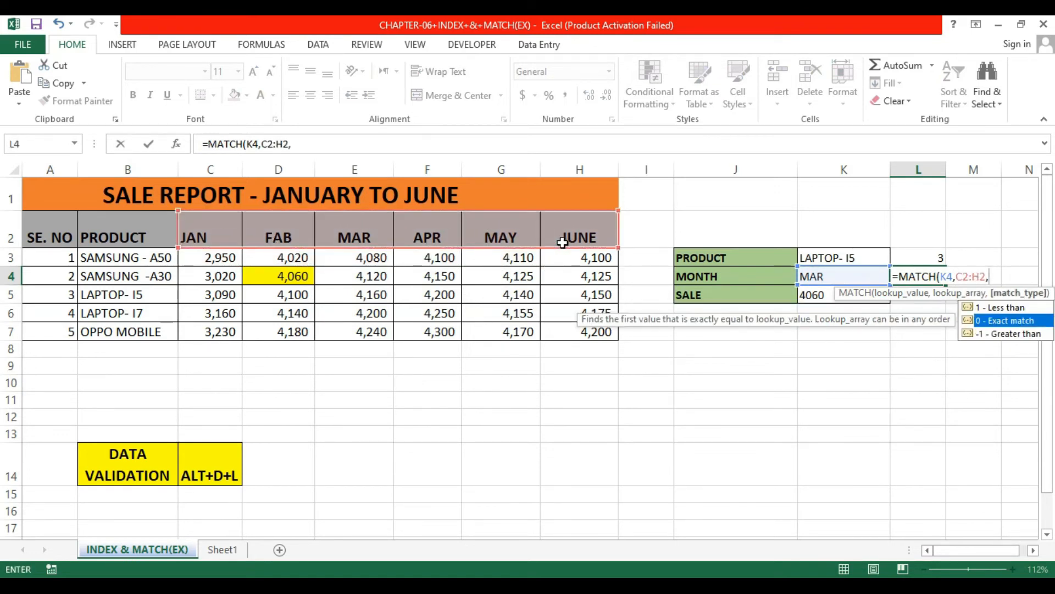
key("Tab")
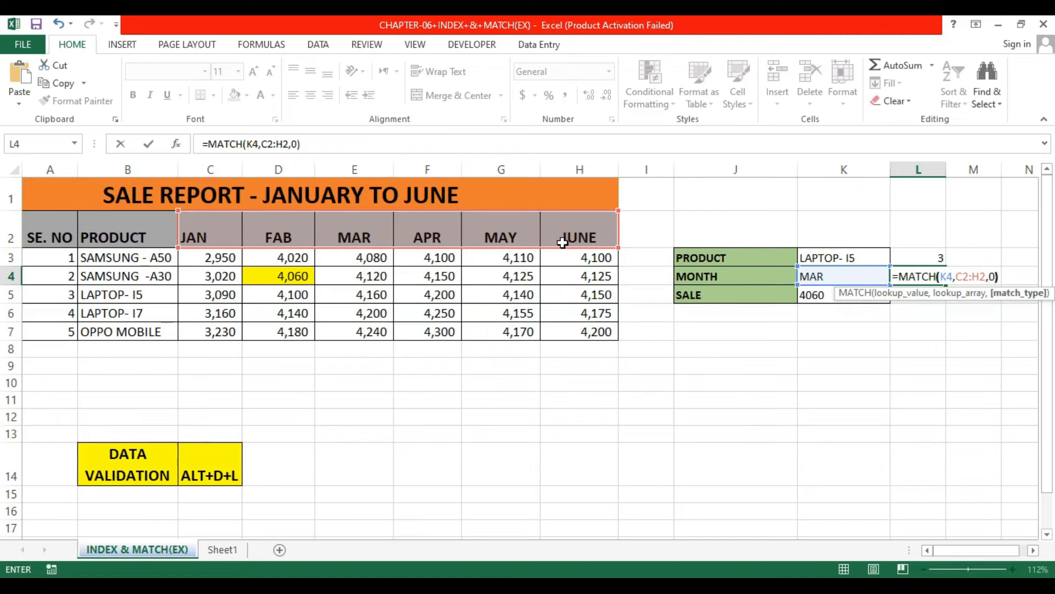
type(")")
key("Return")
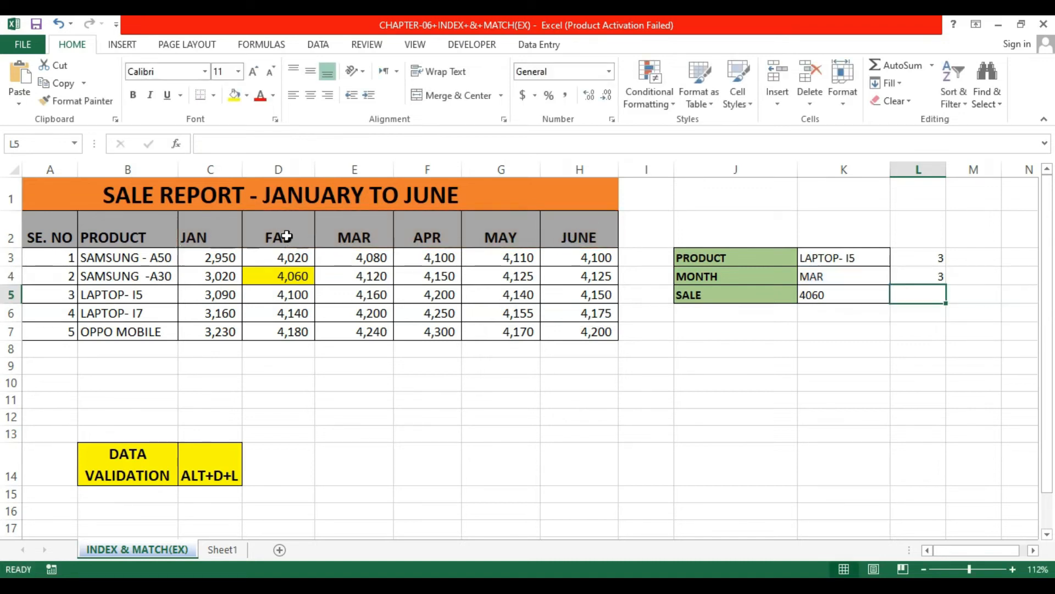
Step: Copy the MATCH(K3,B3:B7,0) expression from L3's formula
left_click(852, 297)
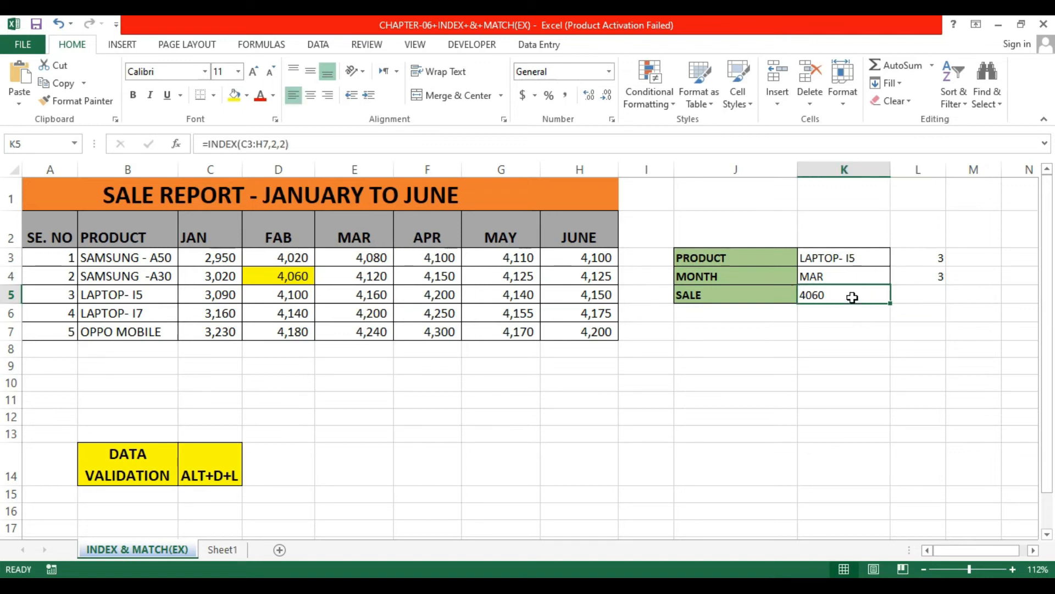
left_click(942, 257)
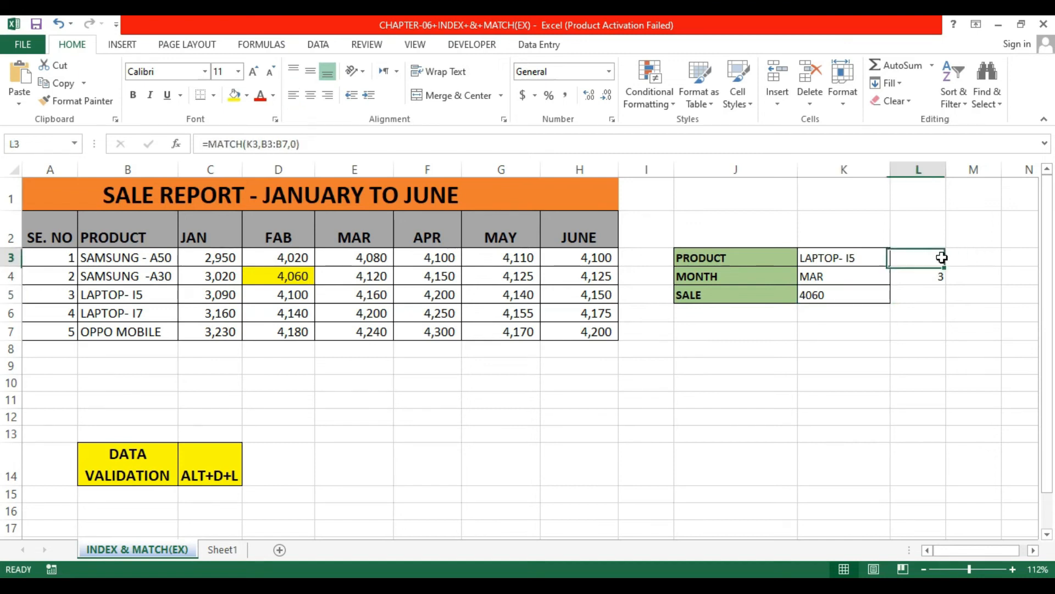
double_click(943, 258)
left_click(1007, 258)
left_click_drag(1002, 258, 898, 259)
key("ctrl+c")
key("Return")
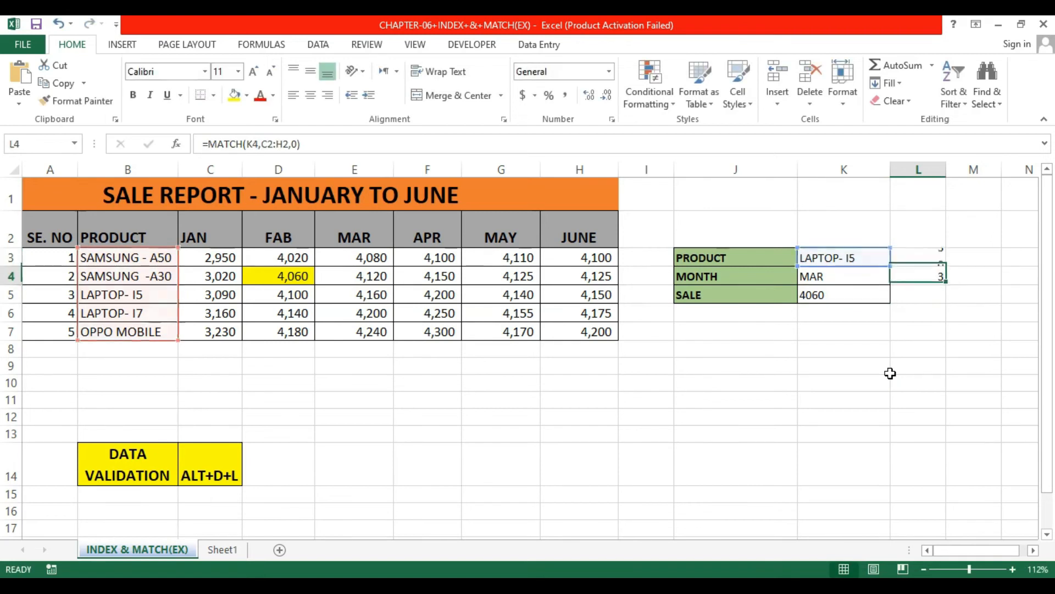
Step: Replace the row number 2 in K5's INDEX formula with the copied MATCH(K3,B3:B7,0)
left_click(854, 294)
double_click(854, 295)
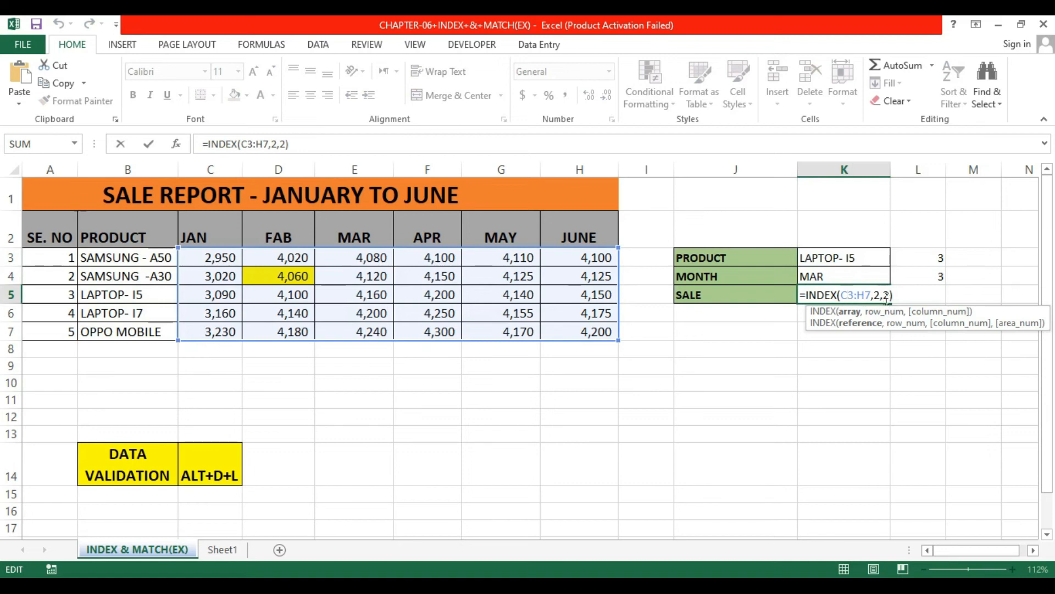
left_click(887, 297)
key("shift+Left")
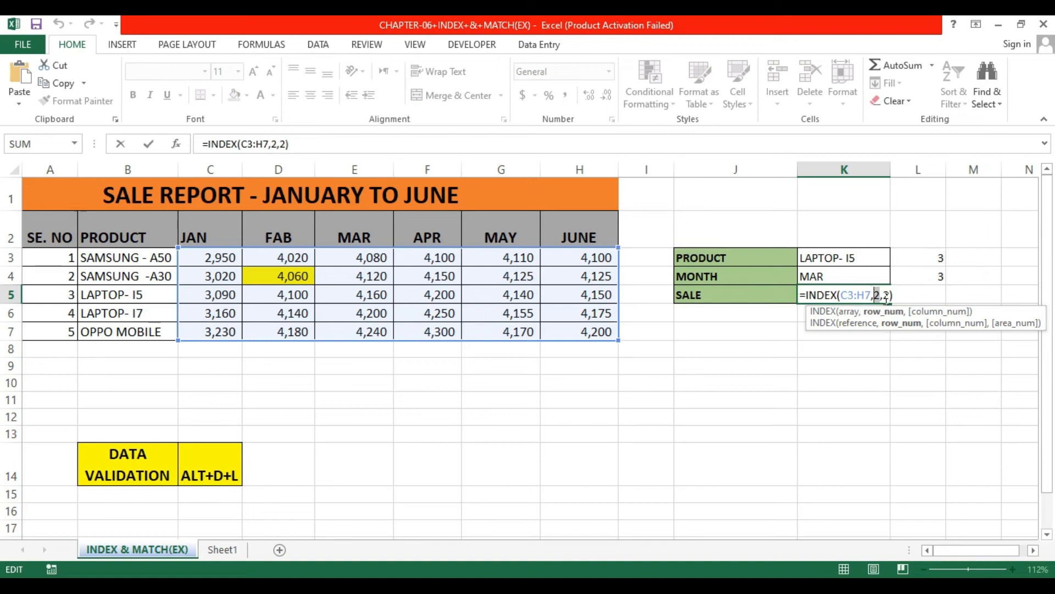
key("ctrl+v")
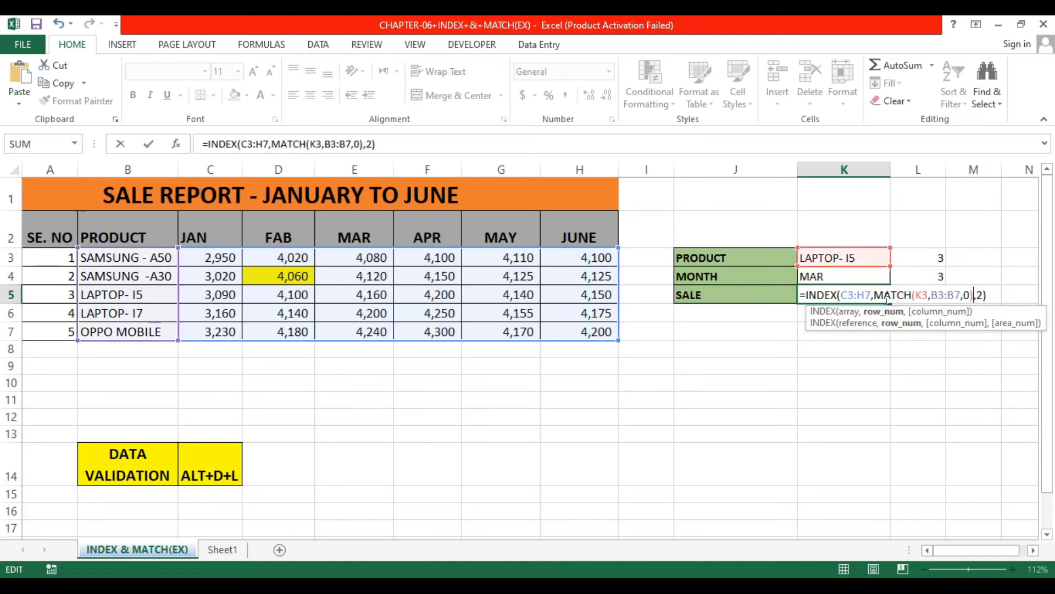
key("Return")
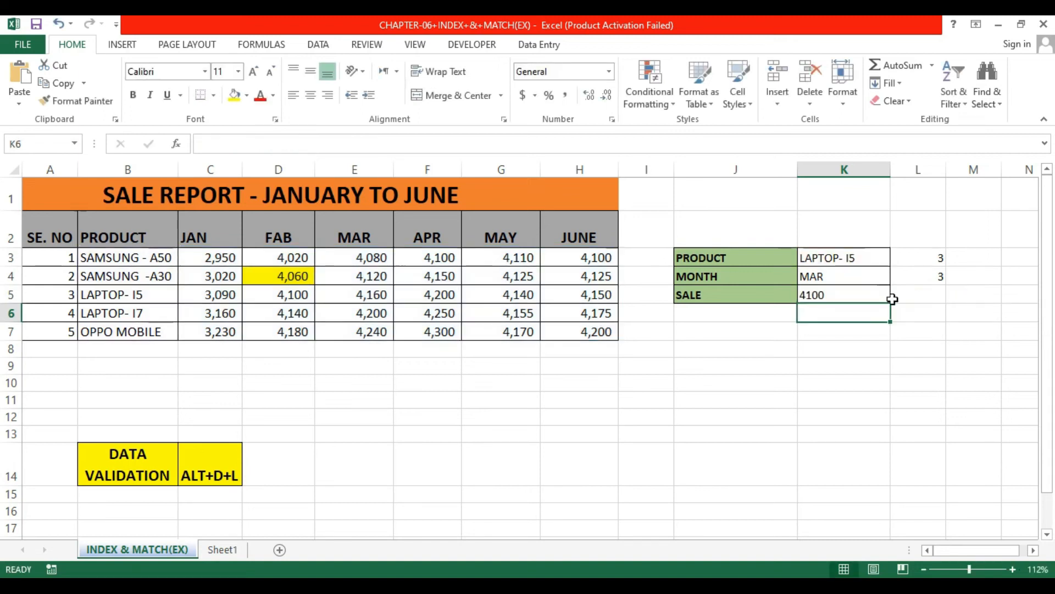
Step: Copy the MATCH(K4,C2:H2,0) expression from L4's formula
left_click(942, 279)
double_click(943, 280)
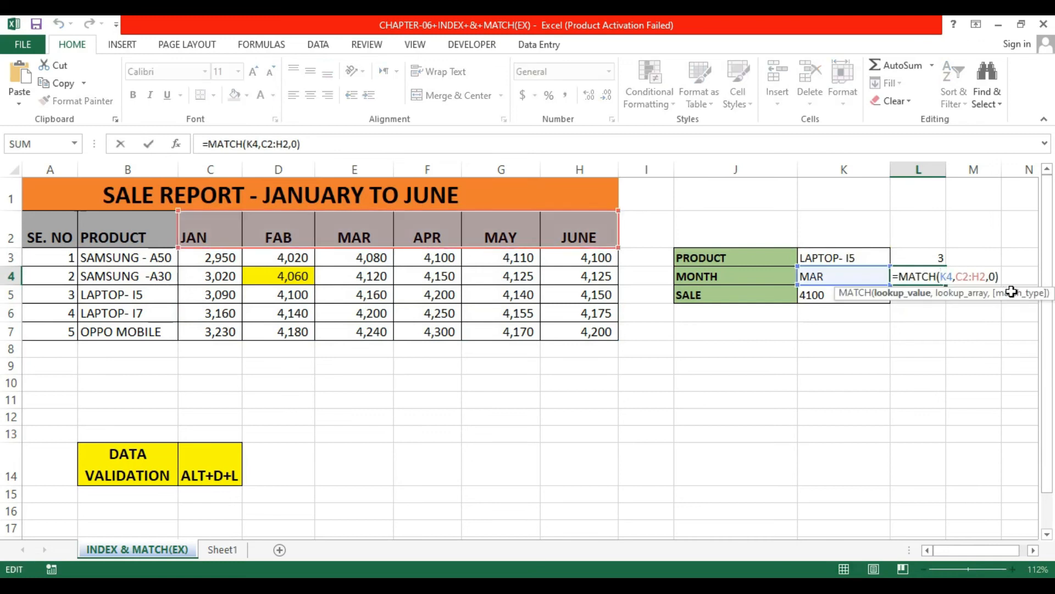
left_click_drag(1000, 277, 909, 281)
key("ctrl+c")
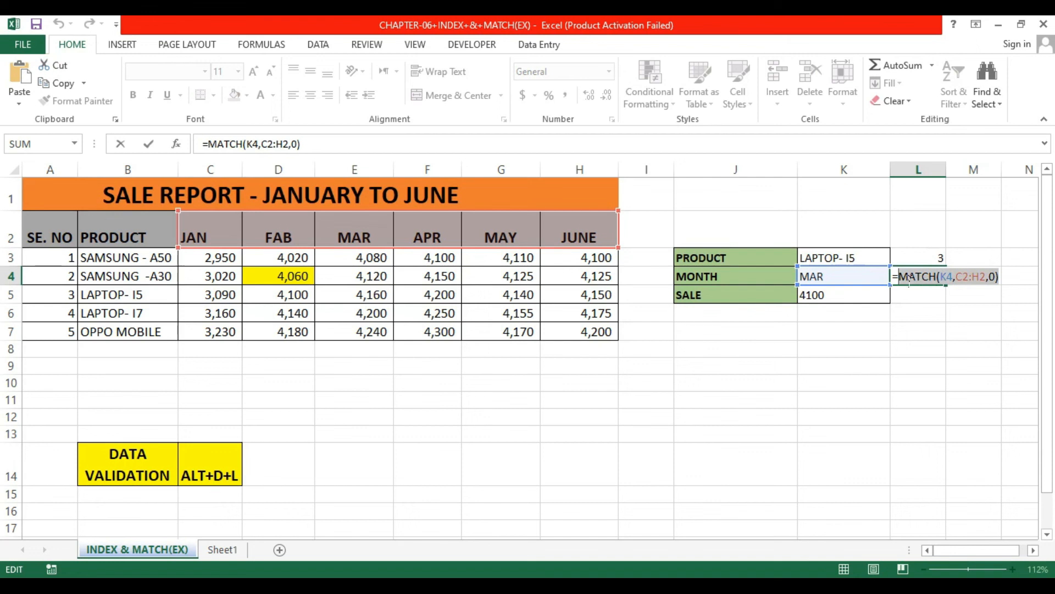
left_click_drag(908, 280, 908, 281)
key("Return")
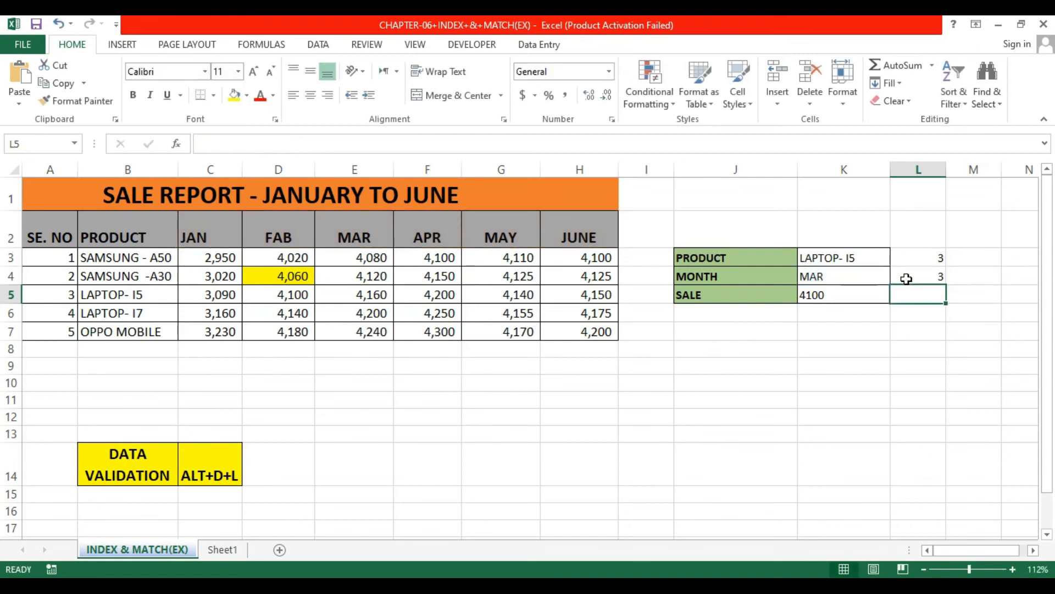
Step: Replace the column number 2 in K5's INDEX formula with the copied MATCH(K4,C2:H2,0)
left_click(844, 304)
left_click(846, 297)
double_click(849, 296)
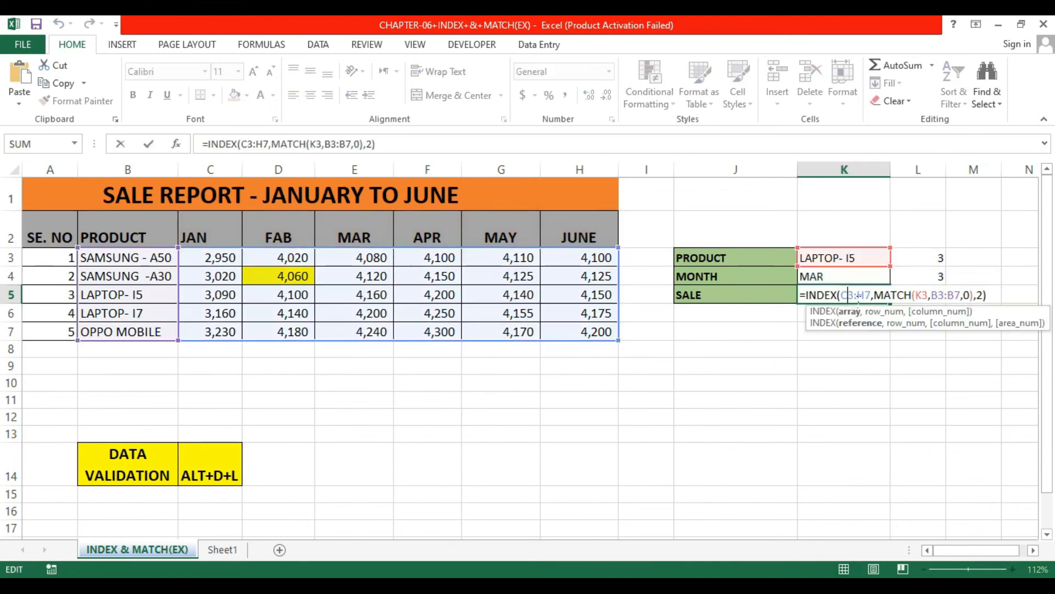
left_click(988, 295)
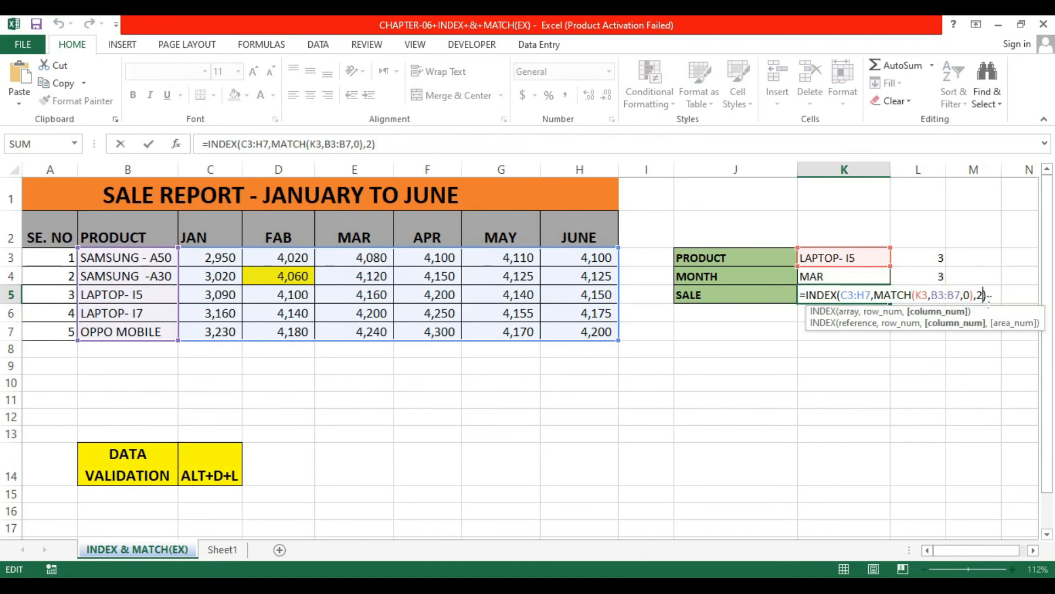
key("shift+Left")
key("ctrl+v")
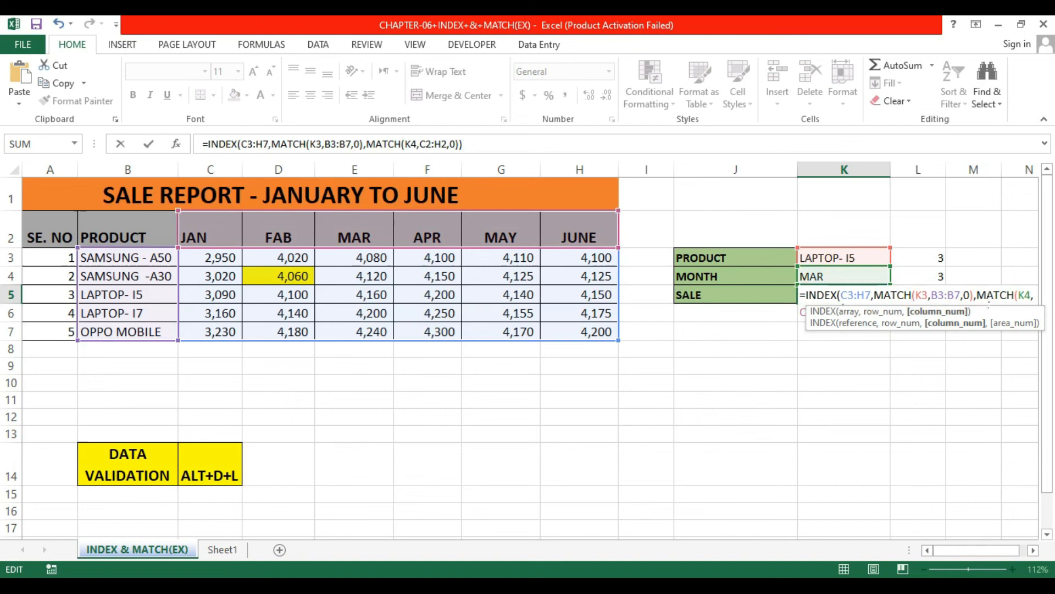
key("Return")
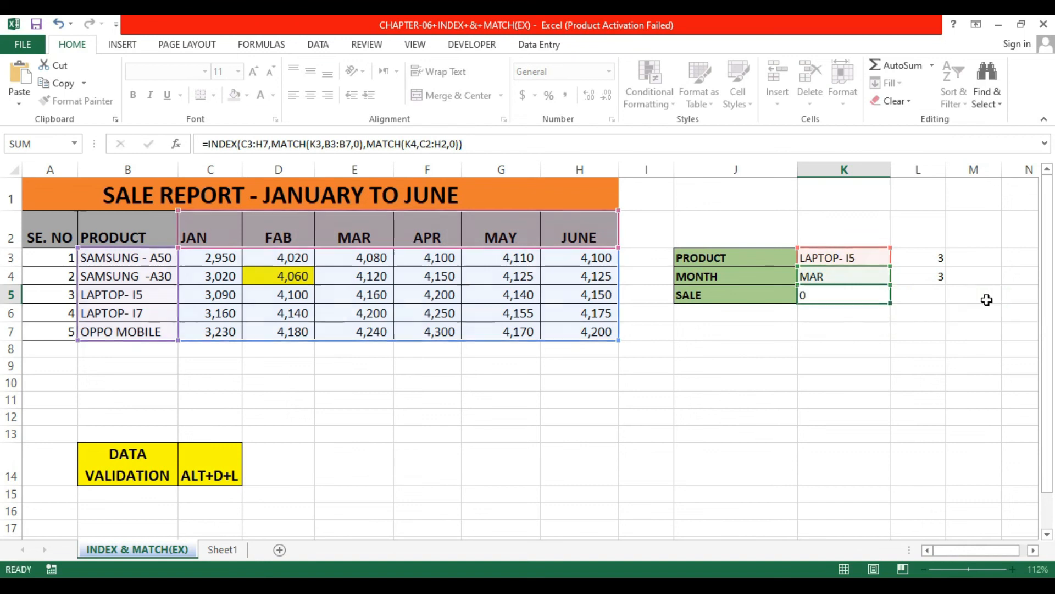
Step: Change the product to SAMSUNG -A30 and the month to JAN using the drop-downs
left_click(882, 257)
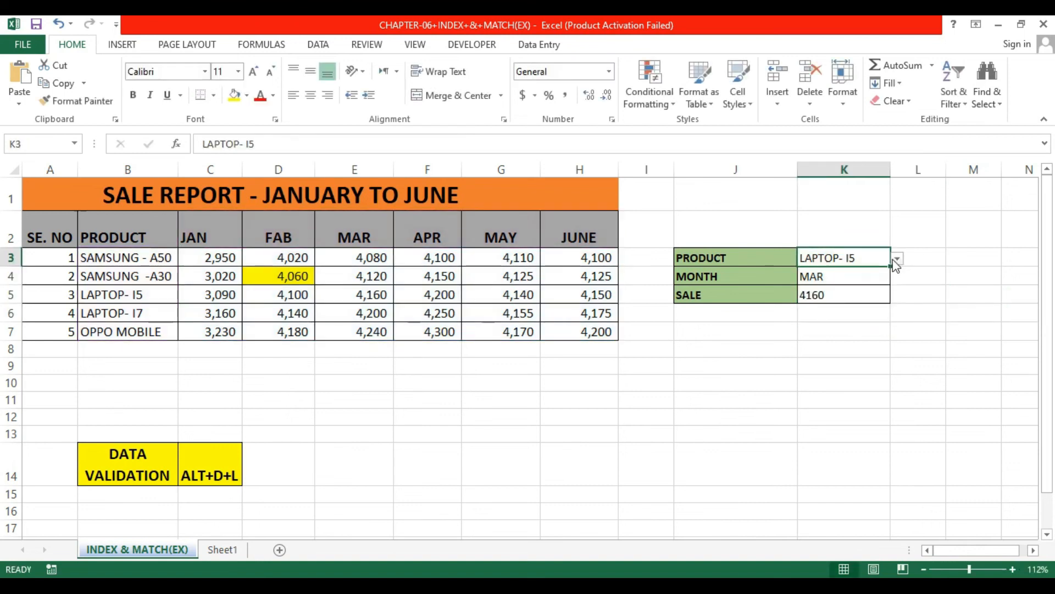
left_click(896, 258)
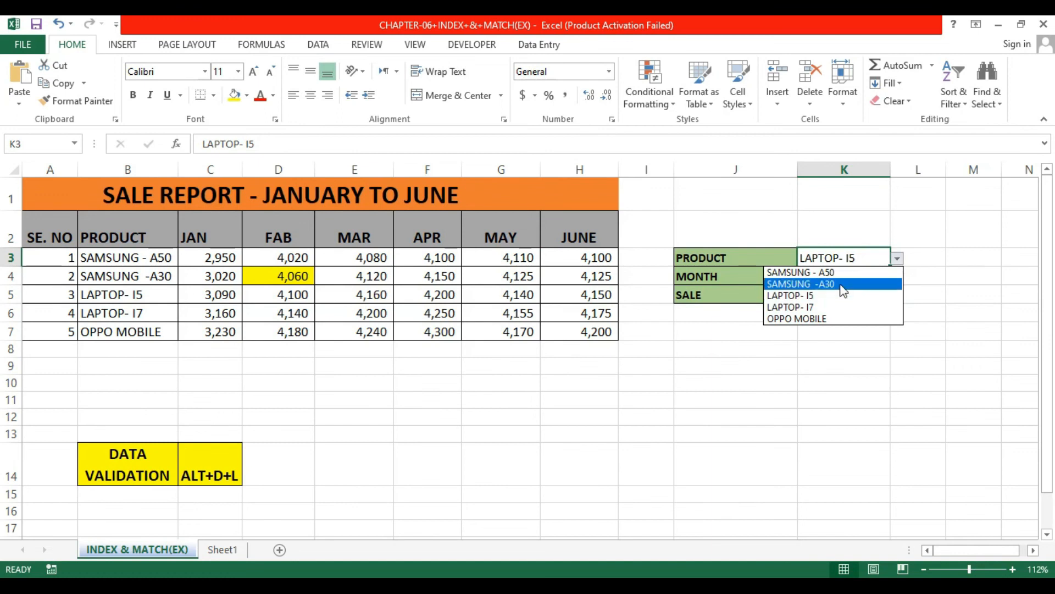
left_click(844, 285)
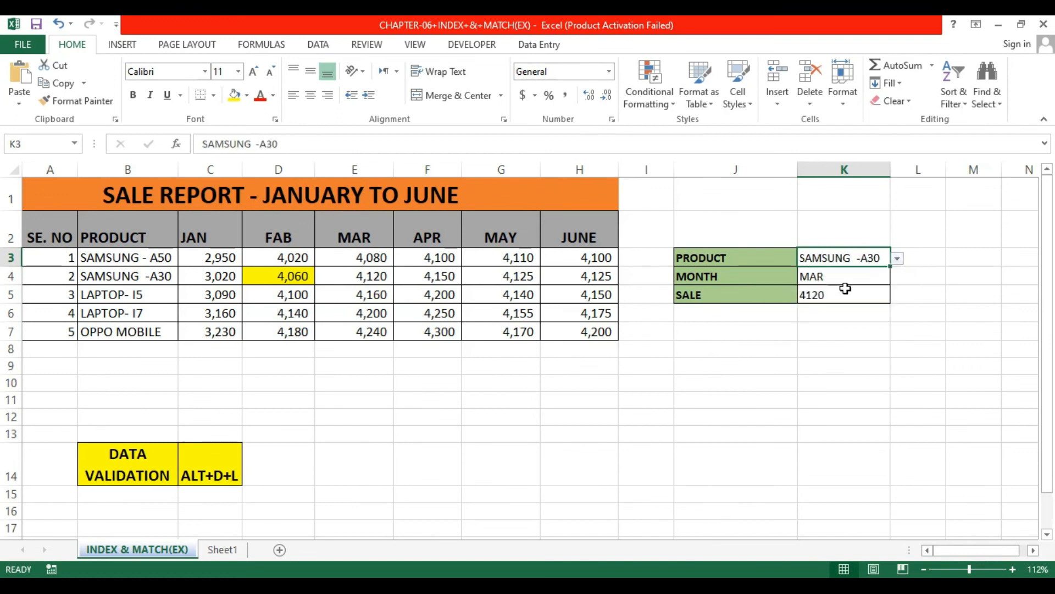
left_click(877, 275)
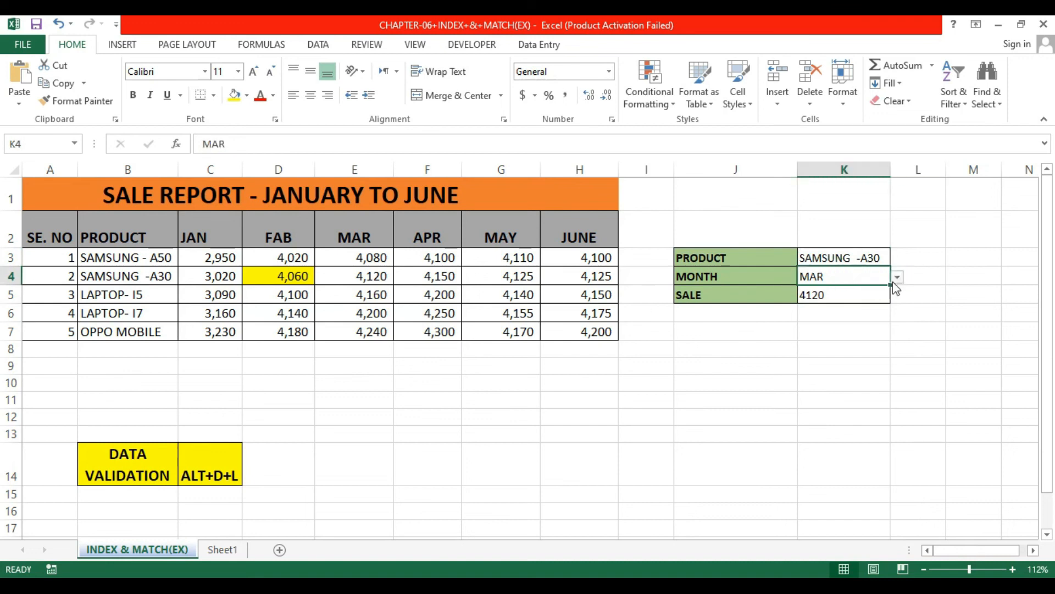
left_click(898, 281)
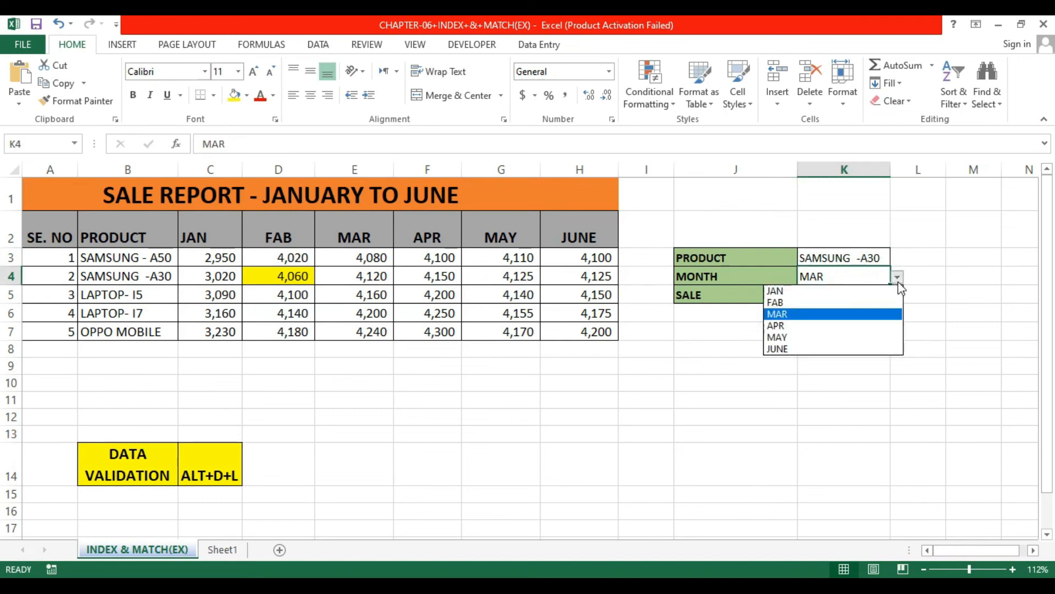
left_click(829, 292)
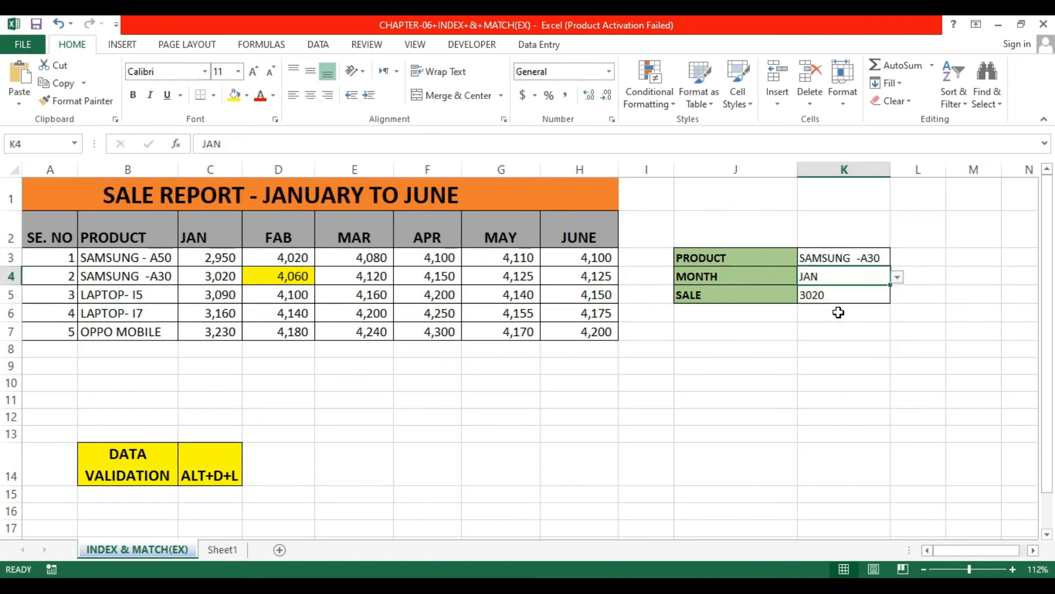
Step: Check the SAMSUNG -A30 sale values across row 4 of the report
left_click(241, 285)
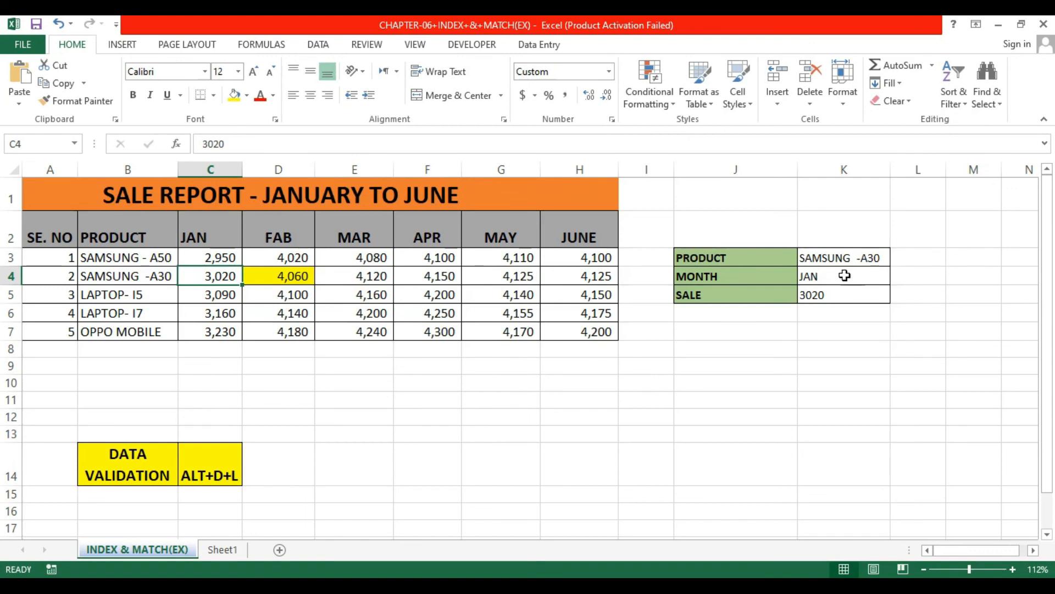
key("Right")
key("Right")
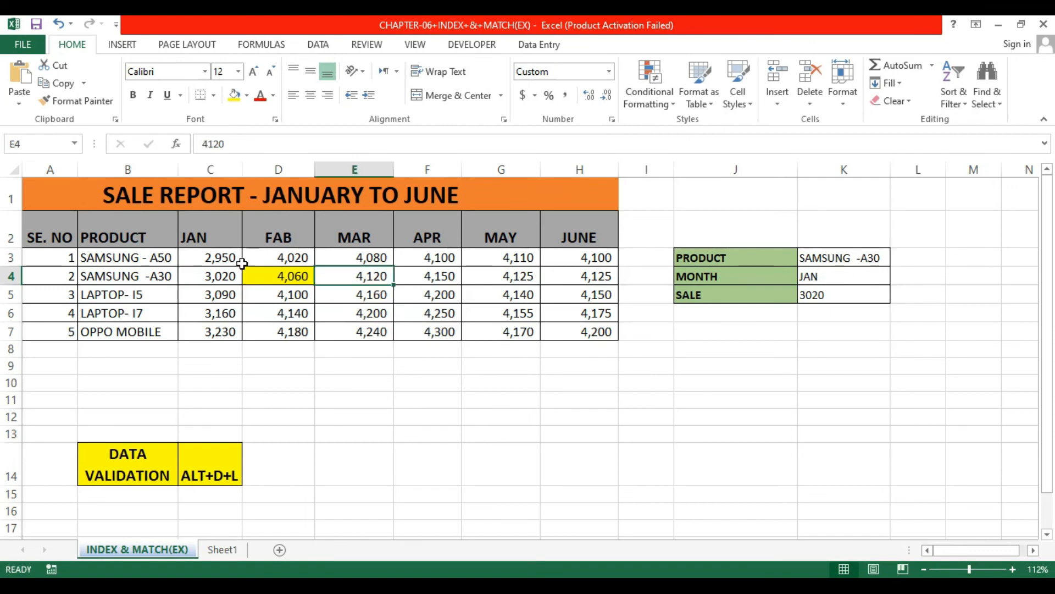